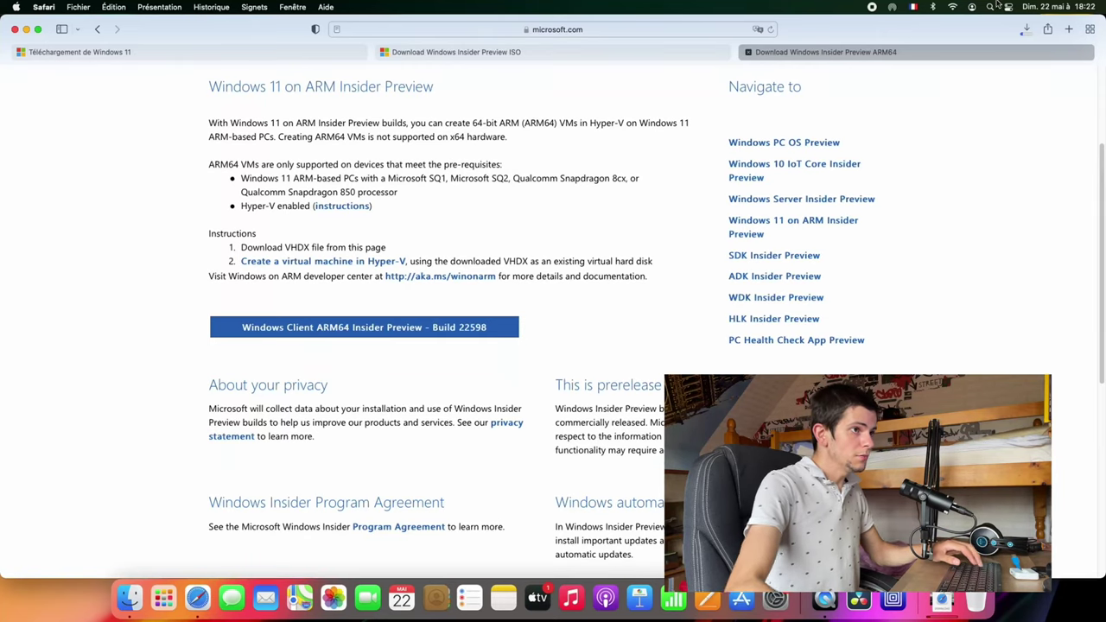
Step: Open getutm.app in a new browser tab and look over the top of its home page
left_click(1069, 29)
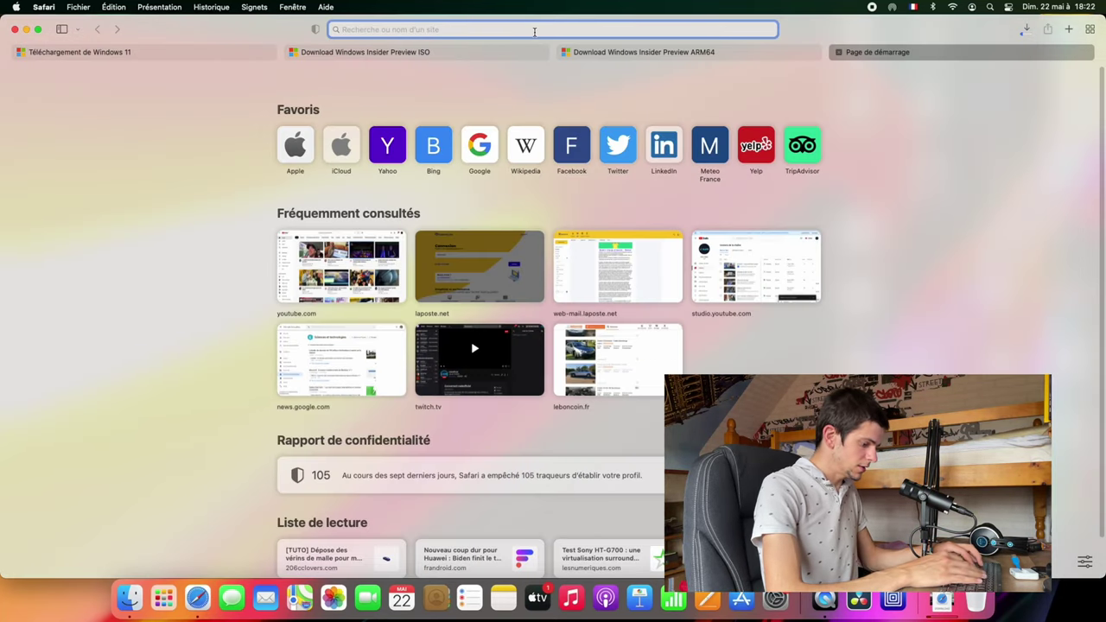
type("getut")
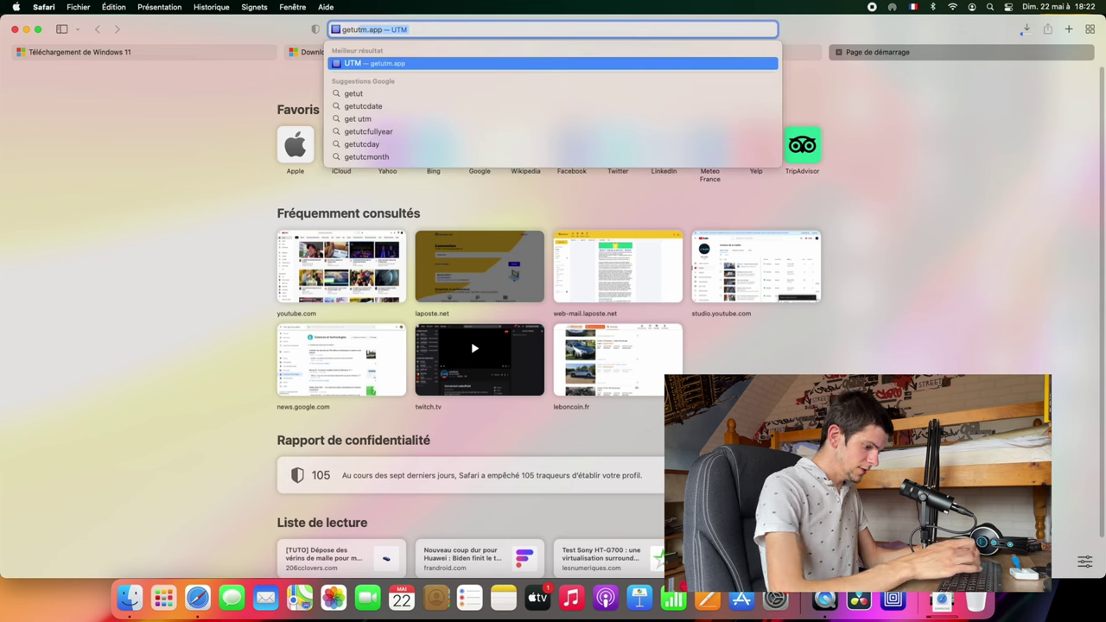
type("m.app")
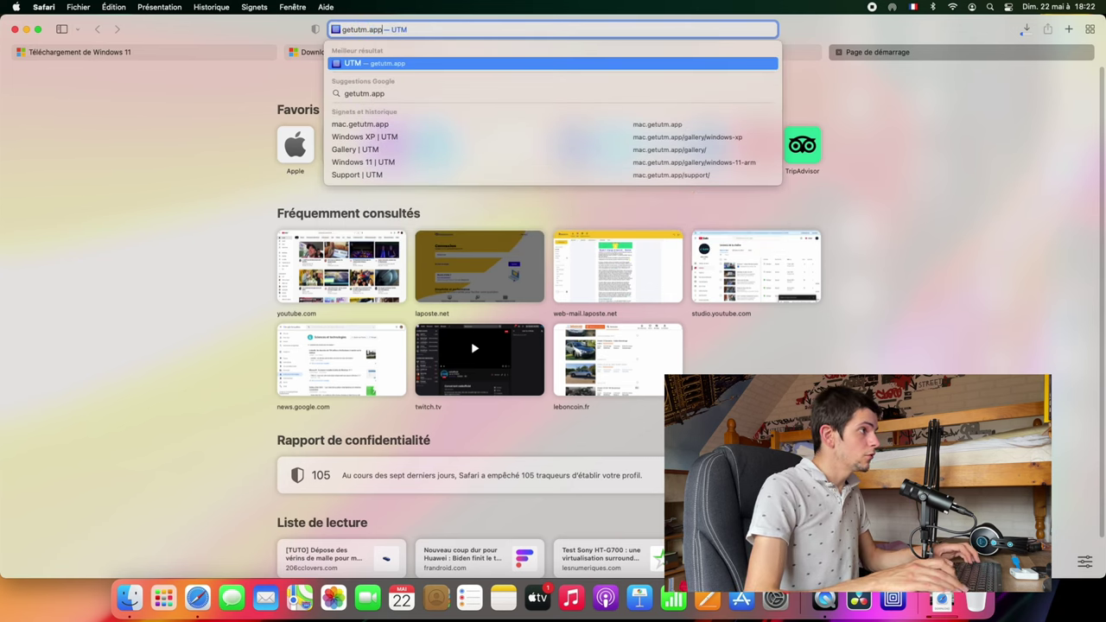
key("Return")
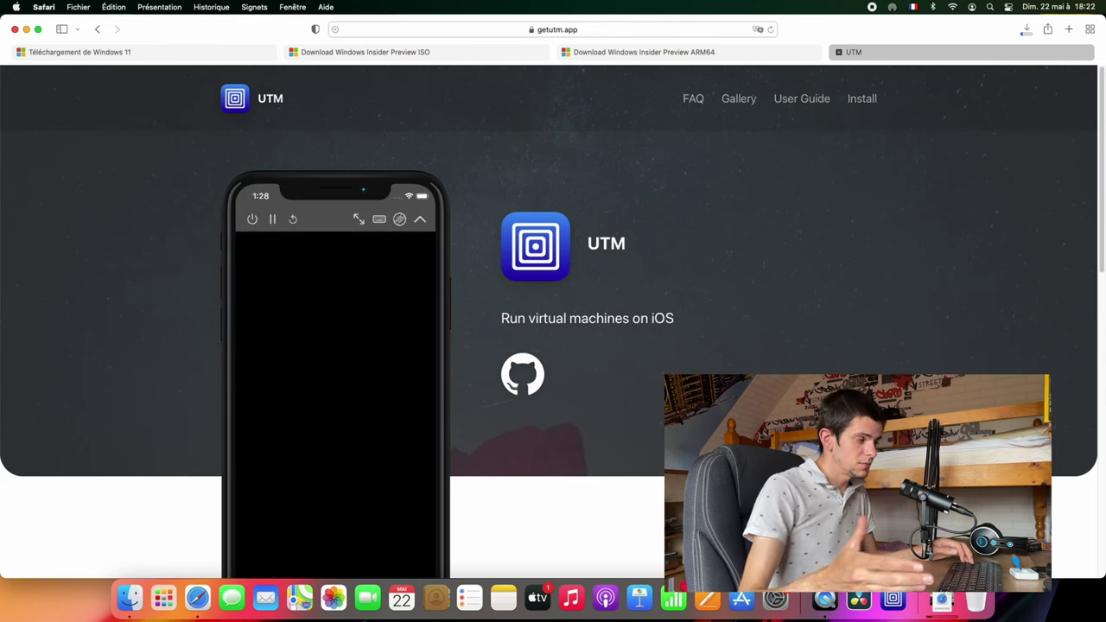
scroll(483, 247, "down", 3)
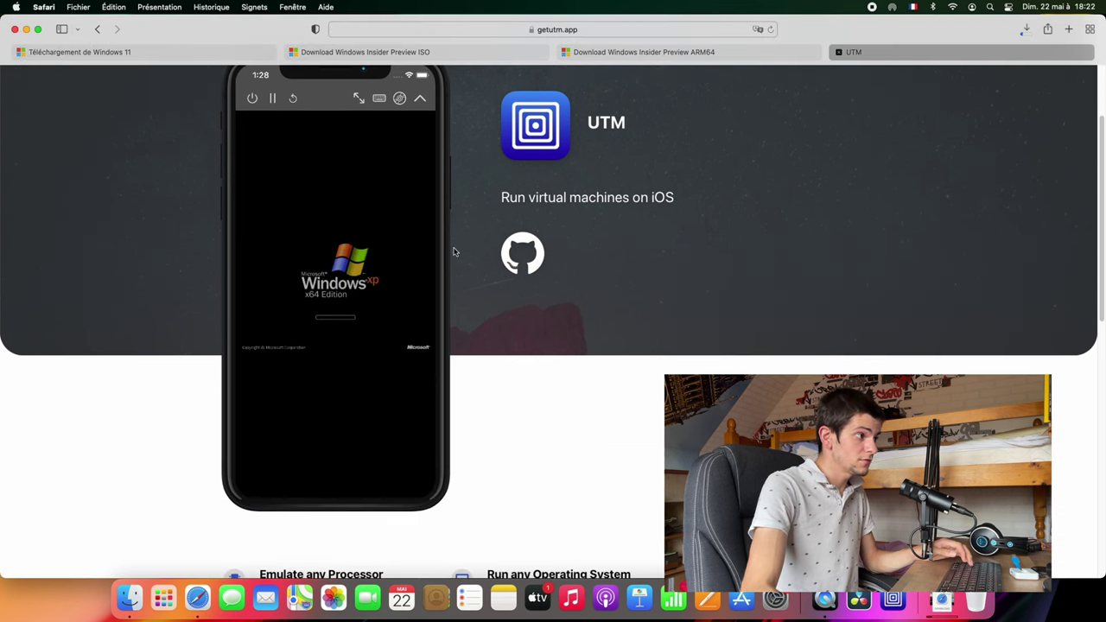
scroll(412, 242, "up", 1)
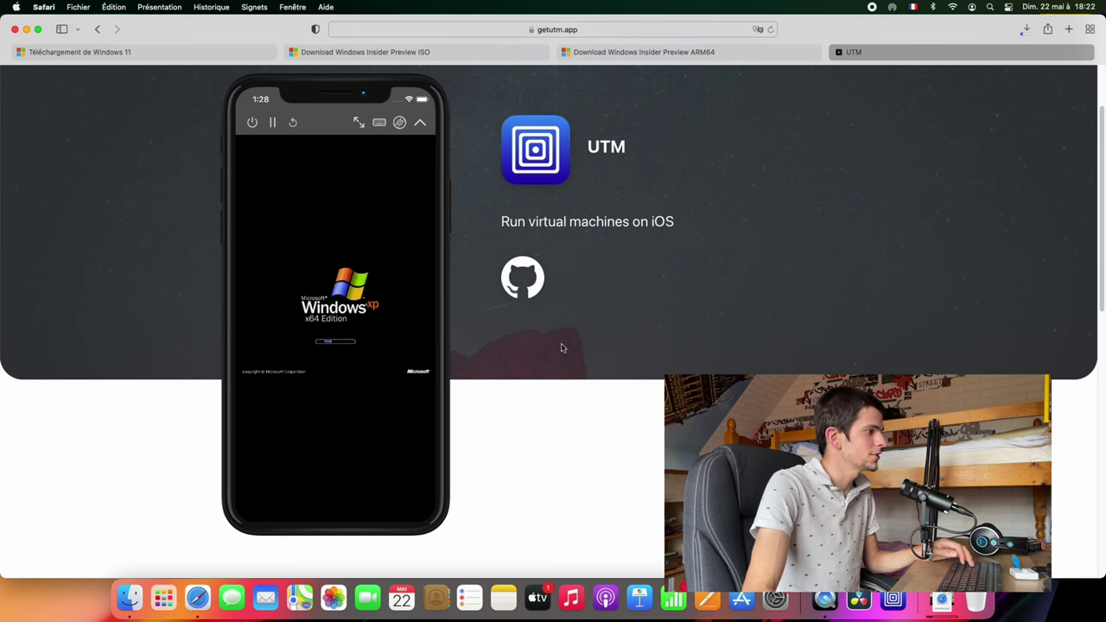
scroll(560, 347, "up", 3)
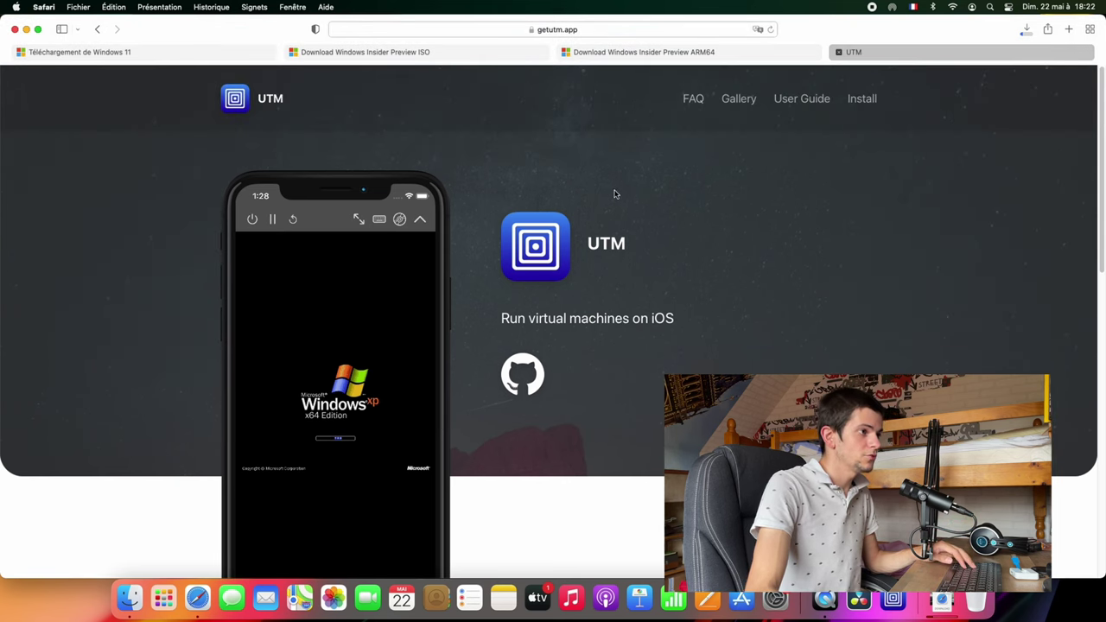
Step: Go to the Mac version of the UTM site at mac.getutm.app in the same tab
left_click(575, 31)
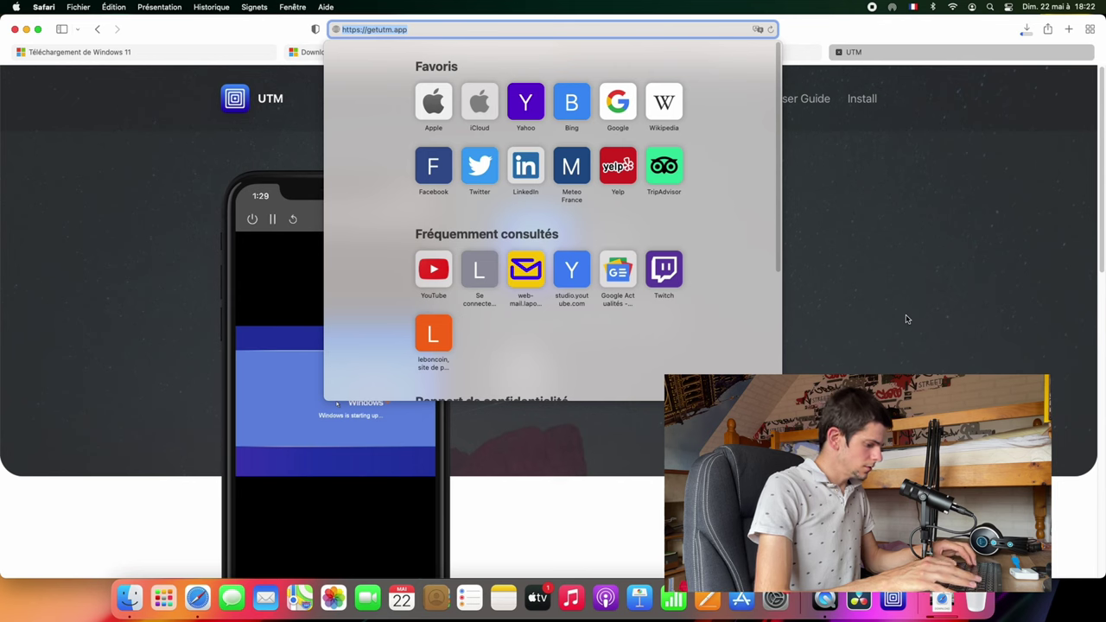
type("mac.getut")
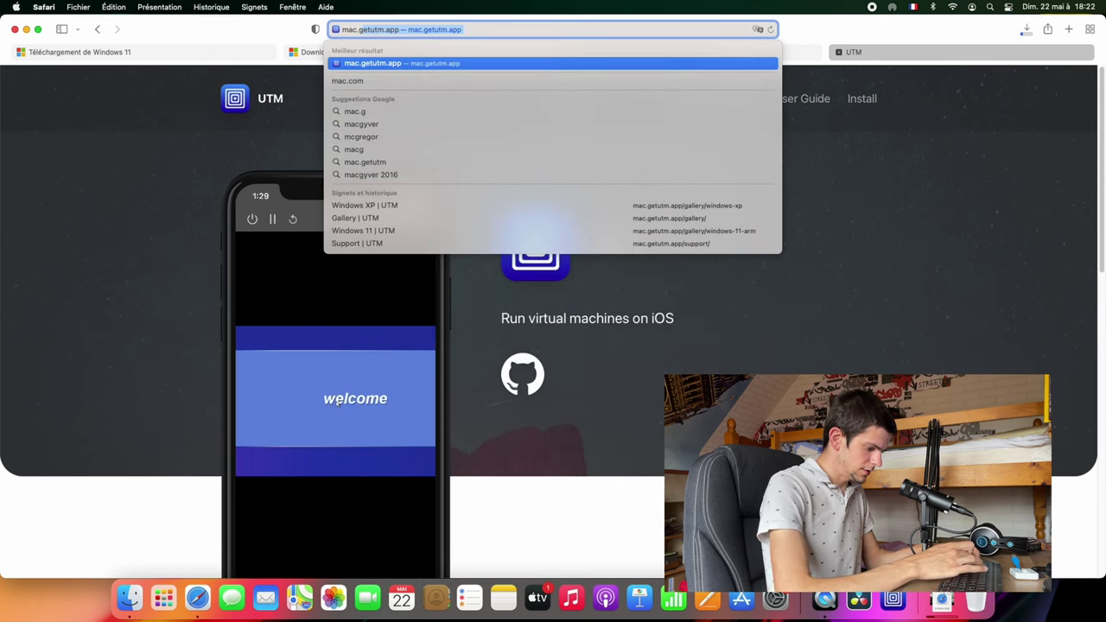
type("m.app")
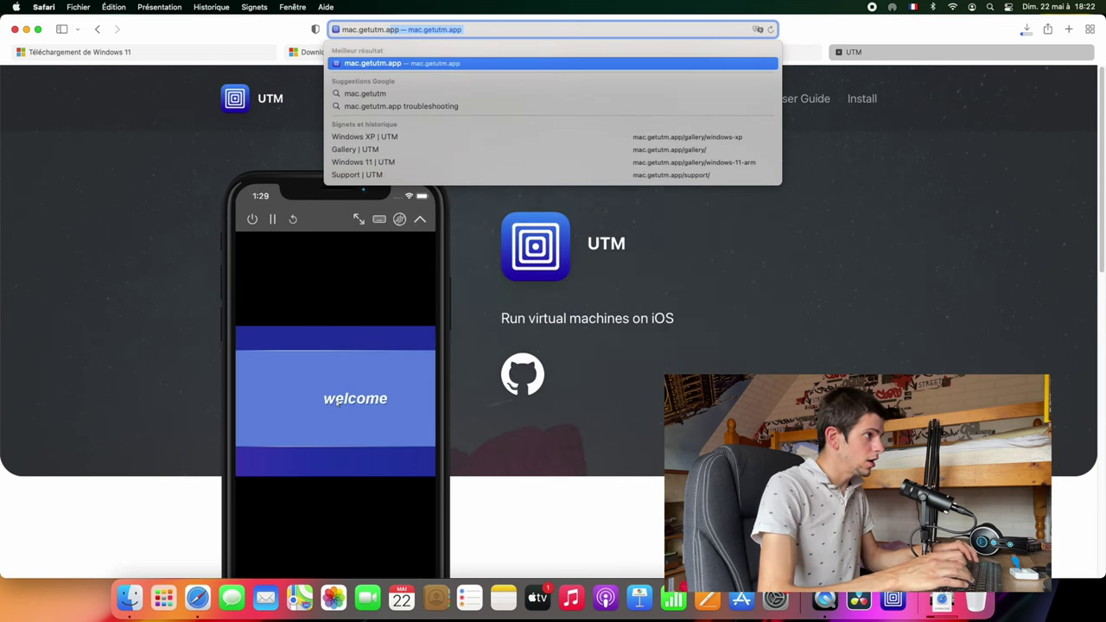
key("Return")
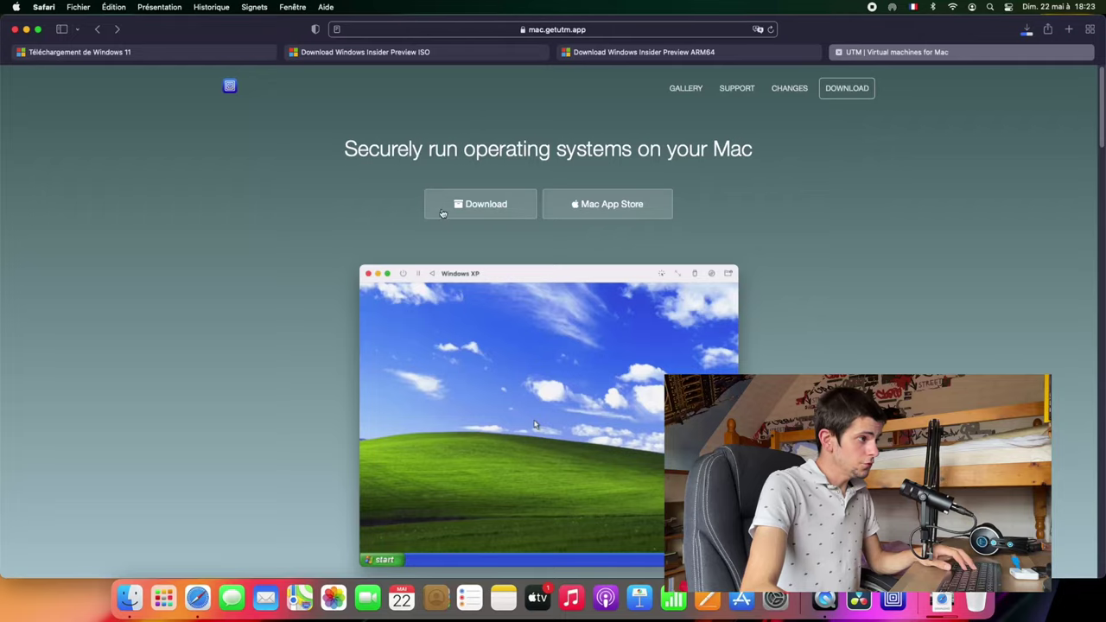
Step: Read through the UTM page's sections on Apple Silicon, classic system emulation, macOS virtualization and QEMU
scroll(890, 285, "down", 5)
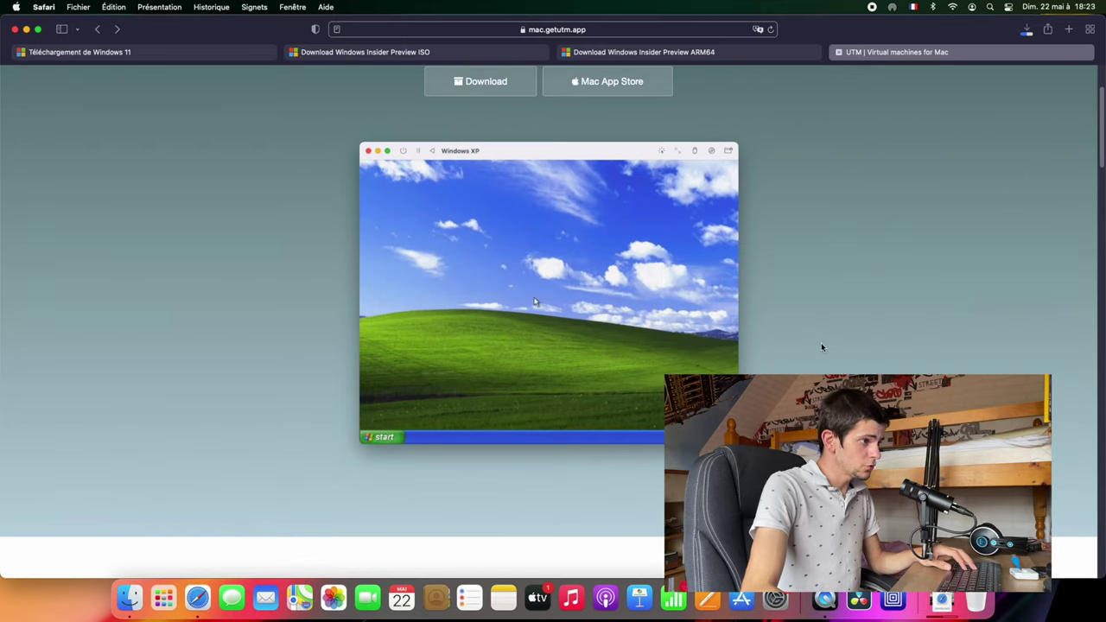
scroll(838, 351, "down", 7)
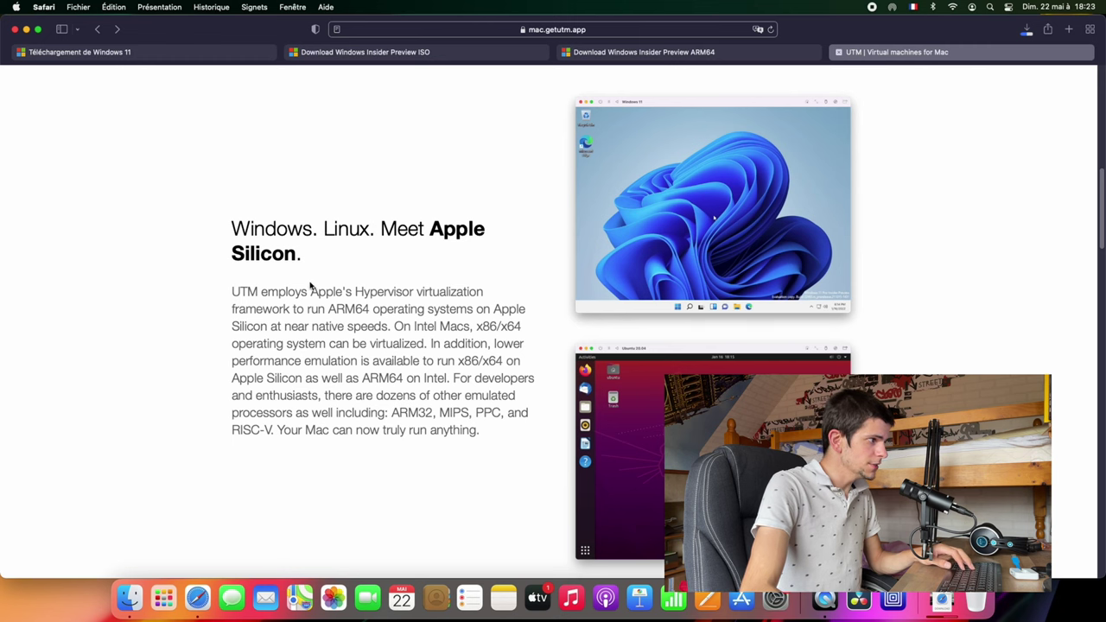
scroll(388, 289, "down", 3)
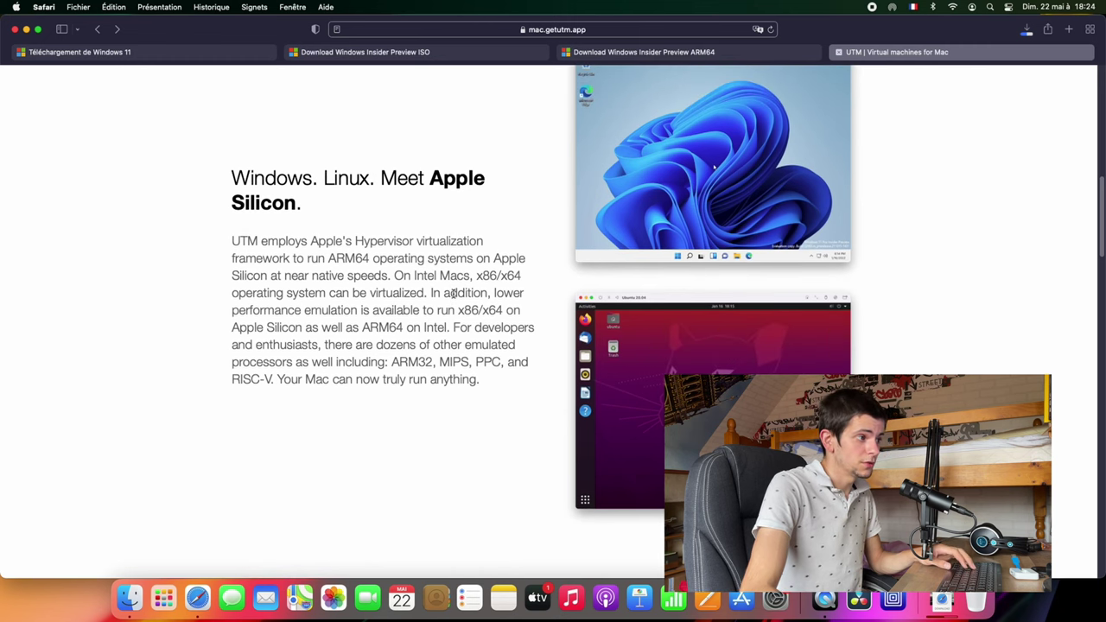
scroll(451, 292, "up", 1)
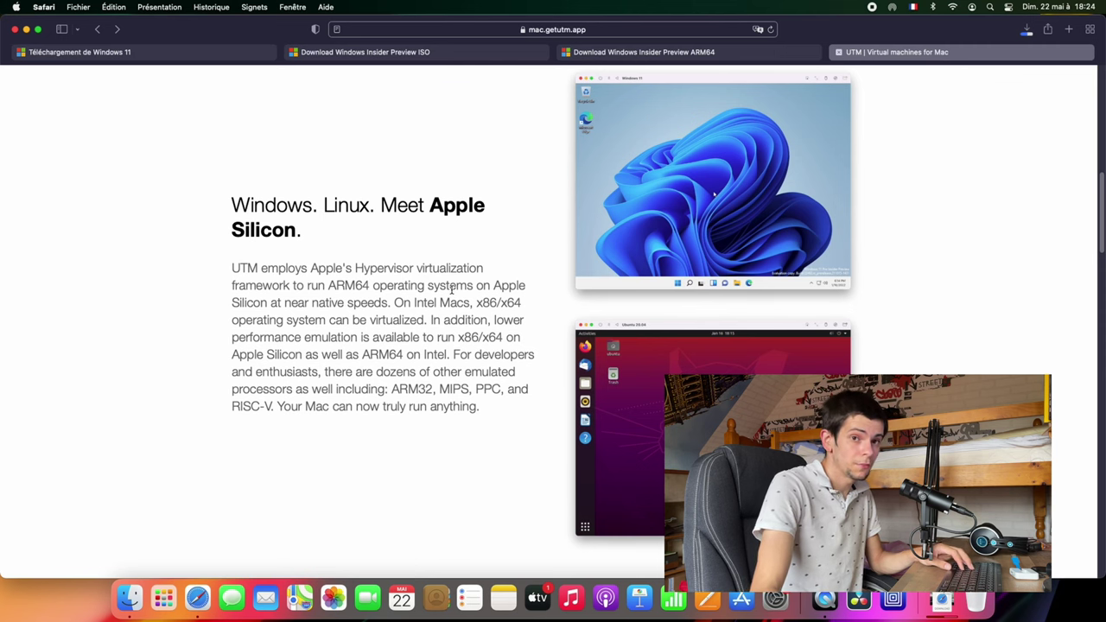
scroll(496, 358, "down", 10)
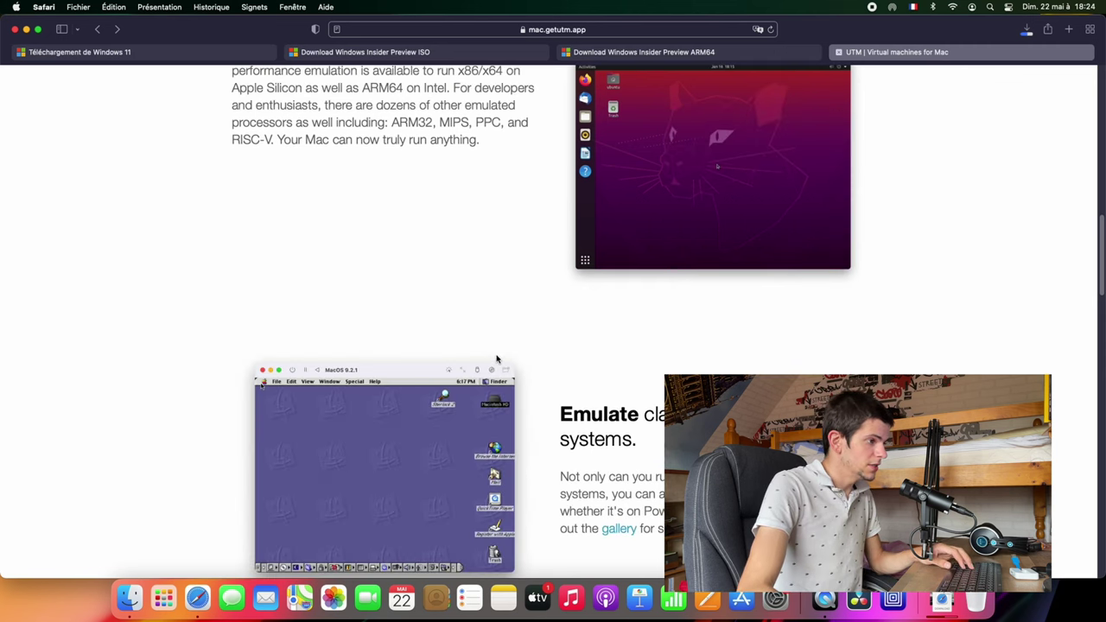
scroll(611, 346, "down", 7)
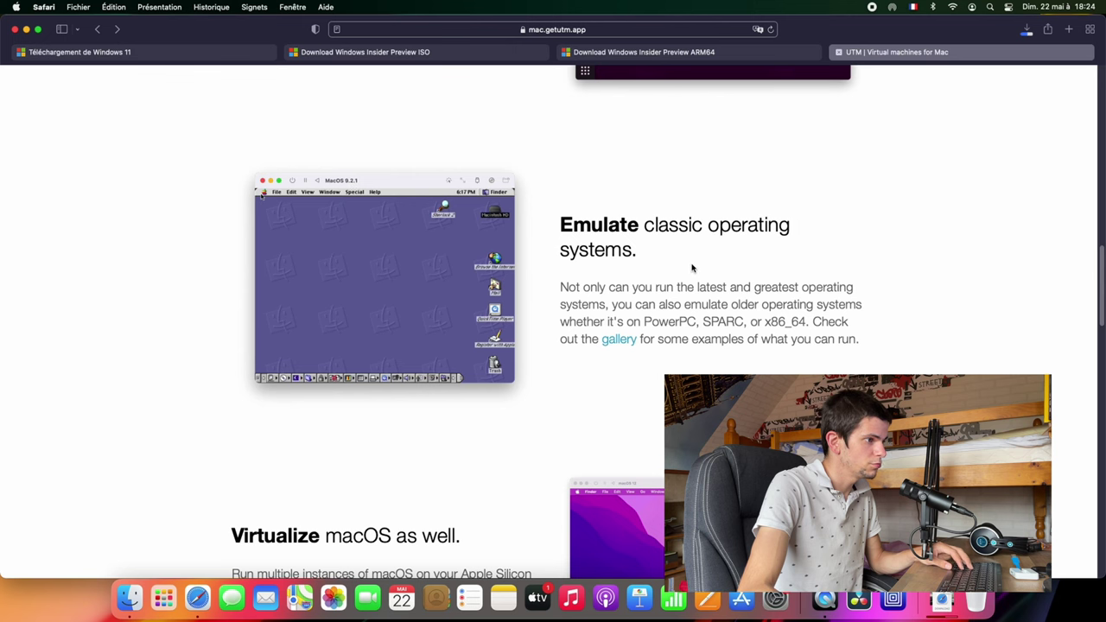
scroll(691, 268, "down", 8)
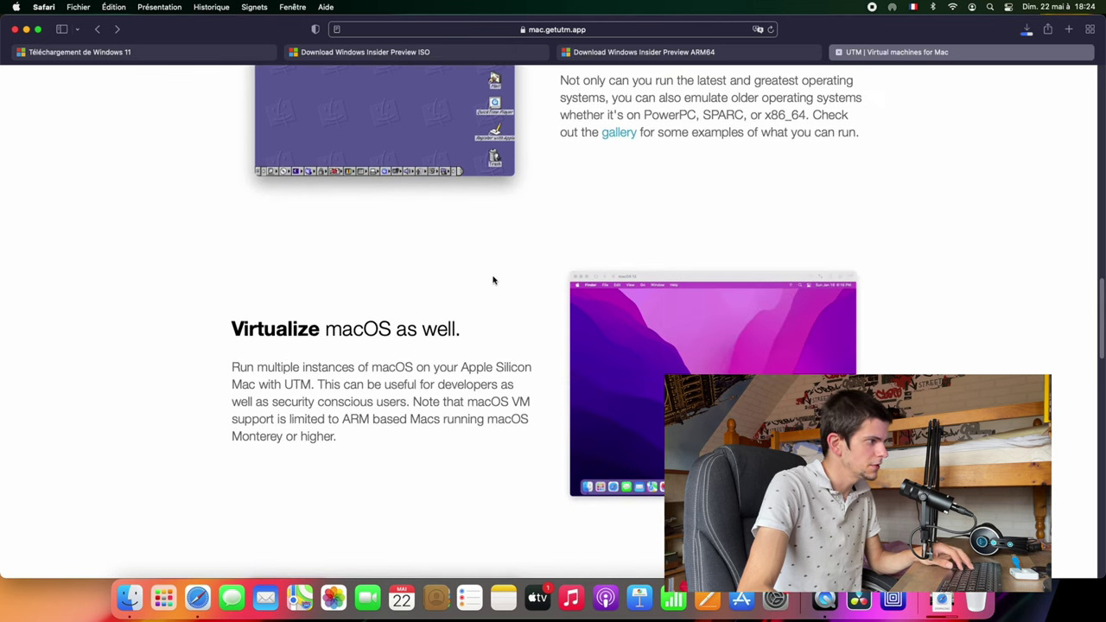
scroll(494, 280, "down", 10)
scroll(540, 271, "up", 3)
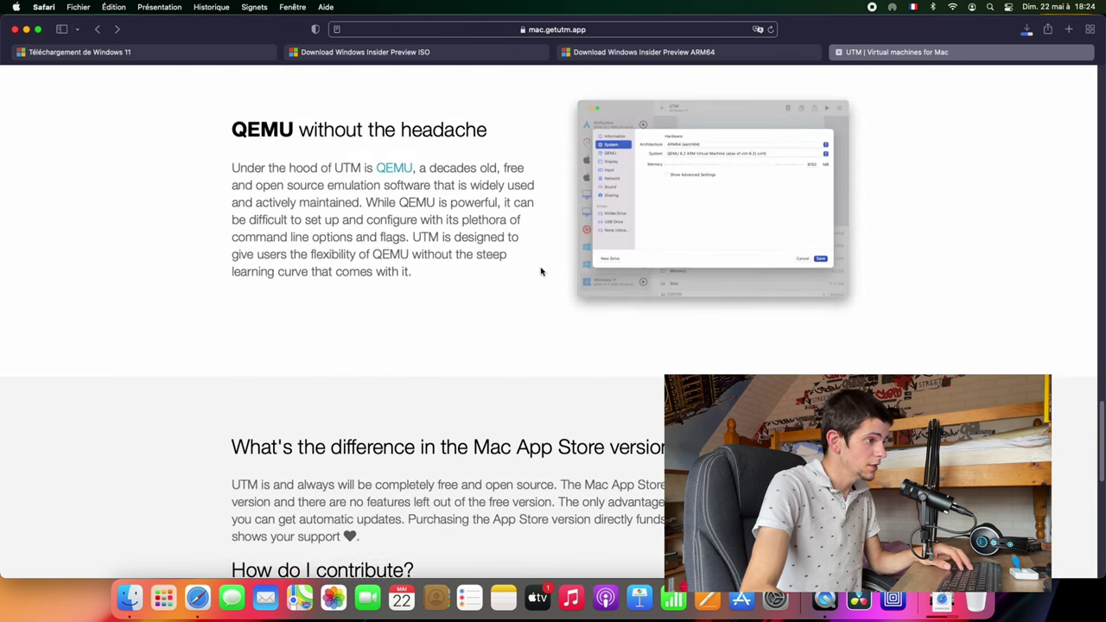
scroll(570, 234, "up", 3)
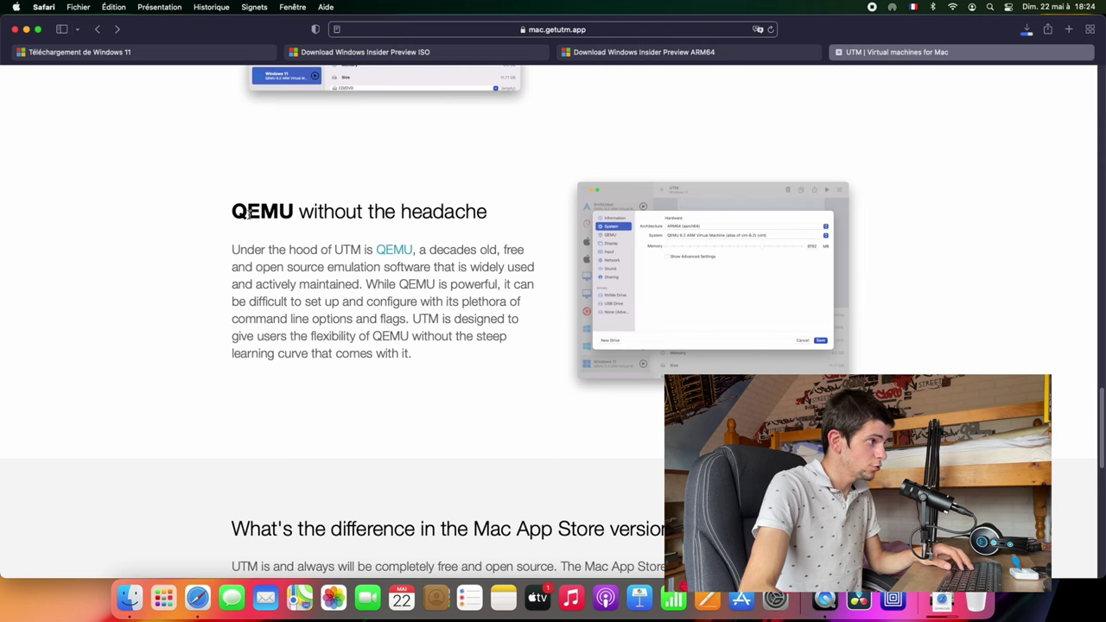
left_click_drag(248, 214, 294, 211)
left_click(281, 212)
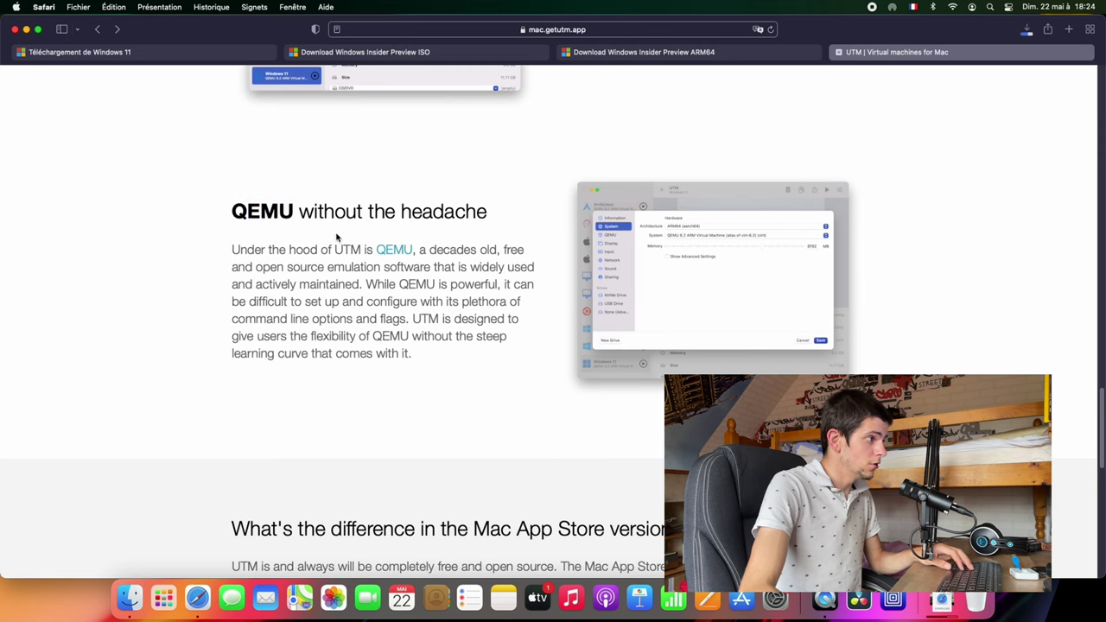
Step: Follow the QEMU link in the UTM page's QEMU section and read the tagline on the QEMU home page
left_click(394, 250)
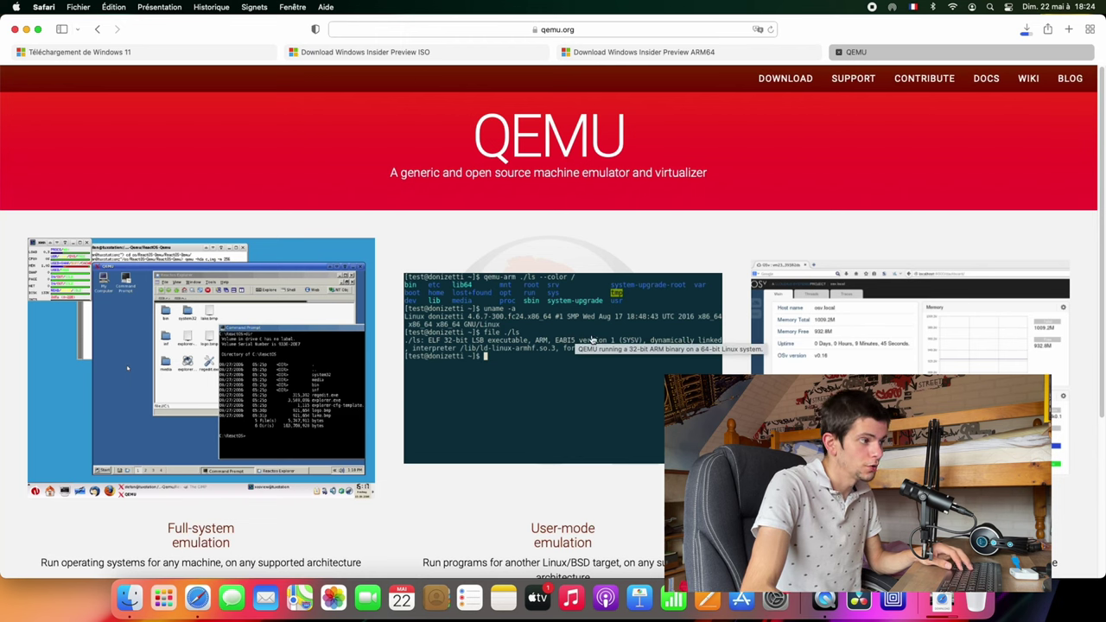
scroll(628, 317, "down", 3)
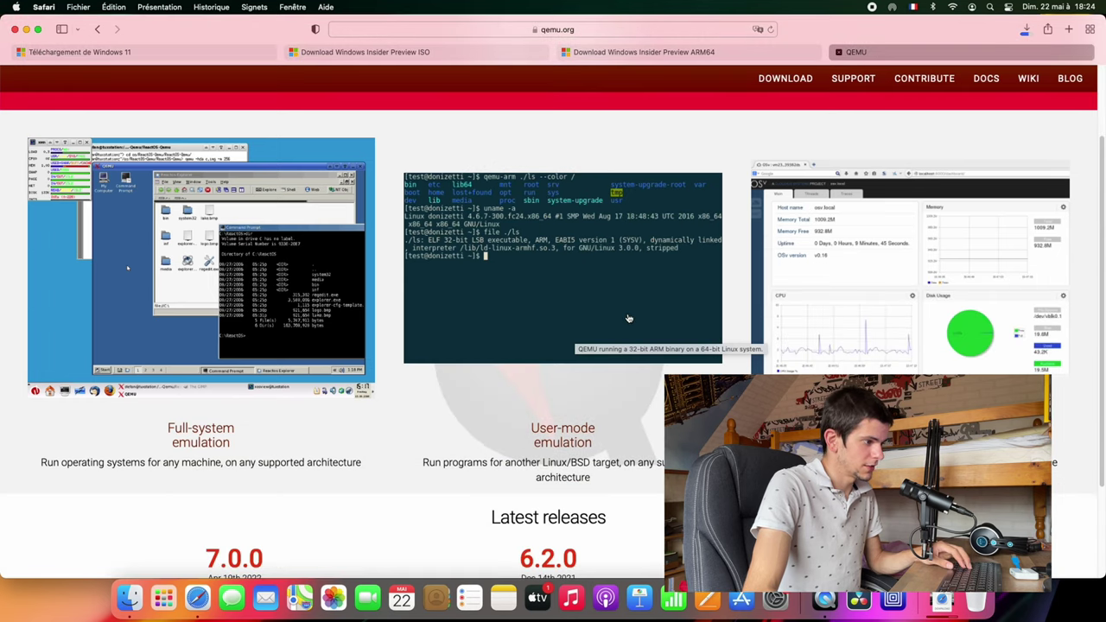
scroll(628, 317, "up", 3)
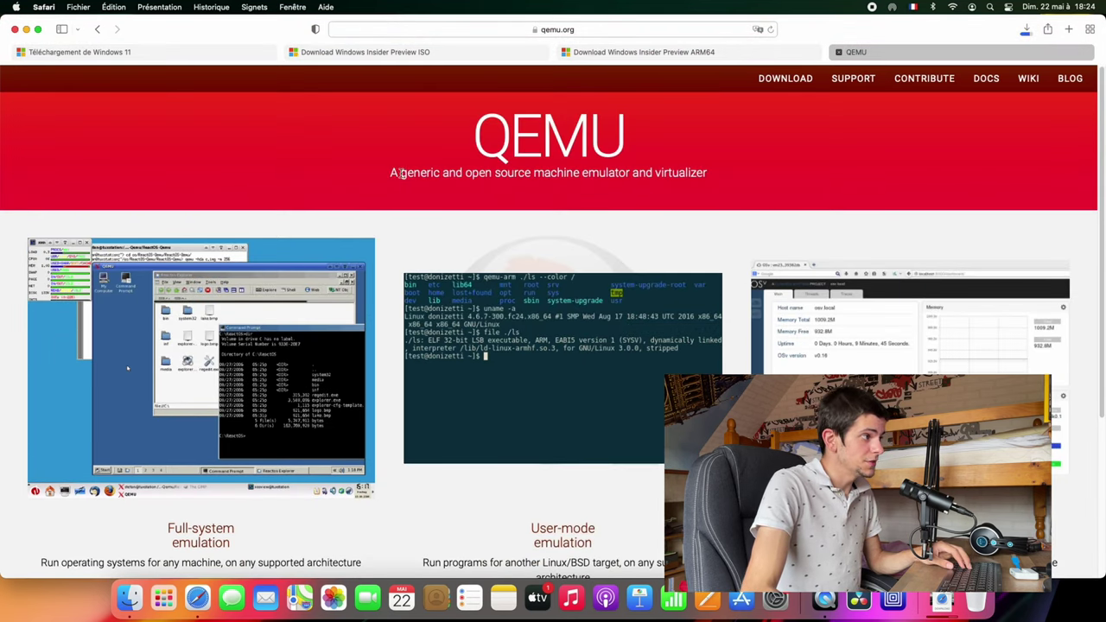
left_click_drag(436, 175, 606, 175)
left_click(661, 175)
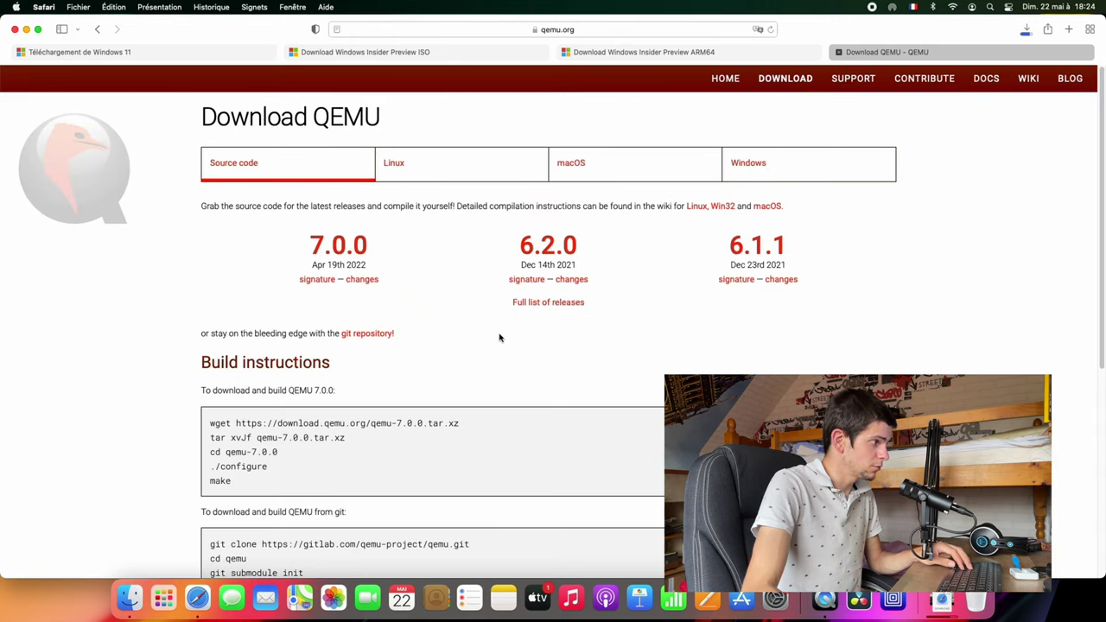
Step: Review the source build instructions and the macOS installation commands on the QEMU download page
scroll(499, 339, "down", 5)
scroll(501, 340, "up", 3)
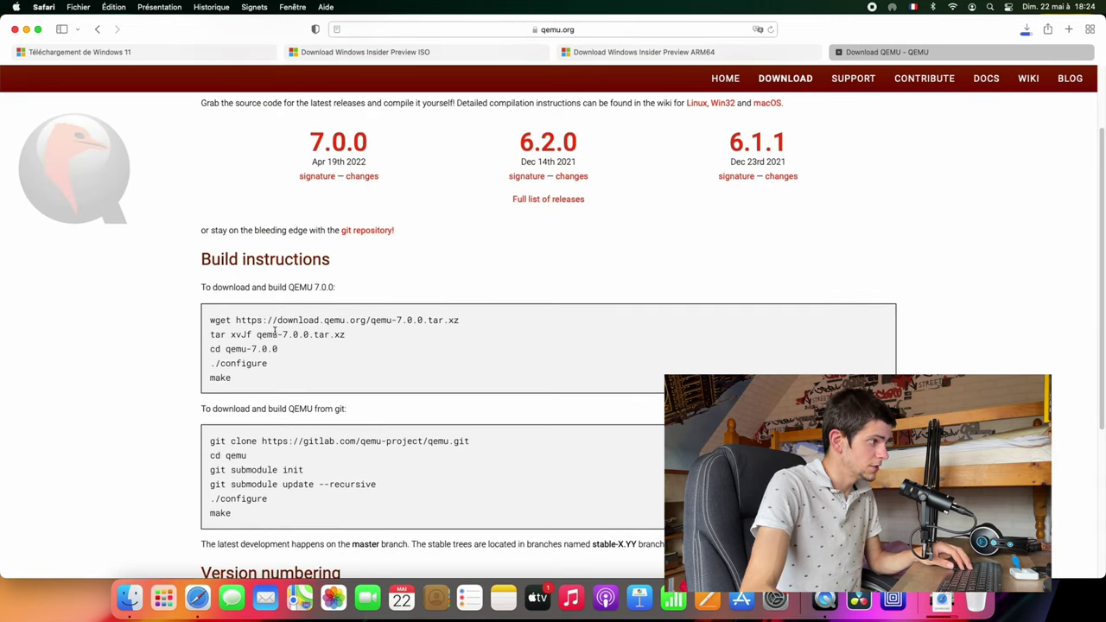
scroll(579, 327, "up", 3)
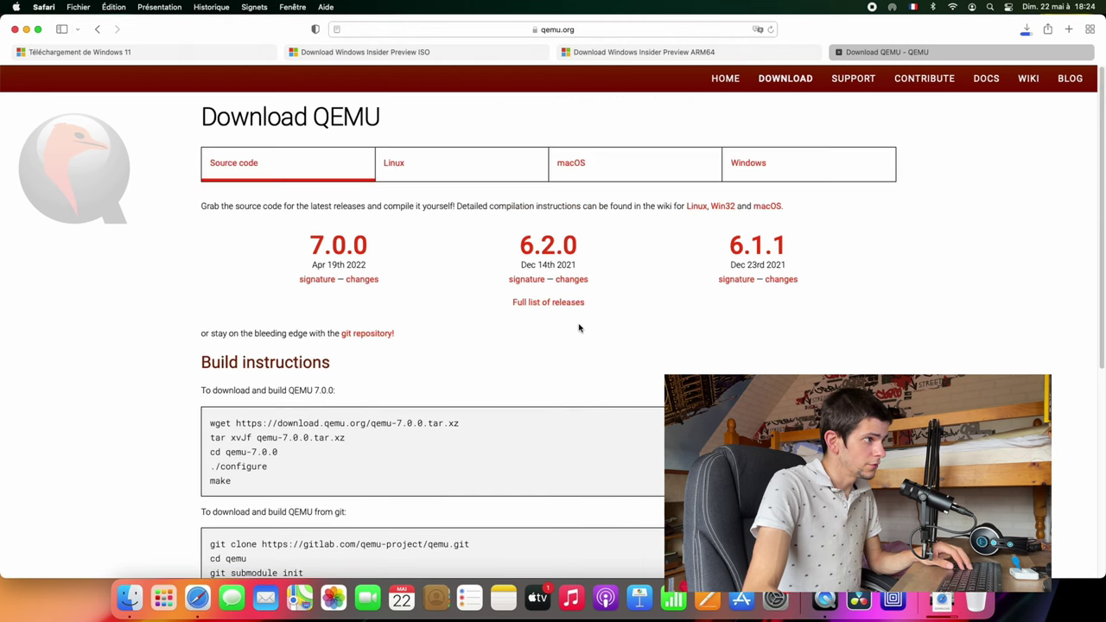
left_click(588, 173)
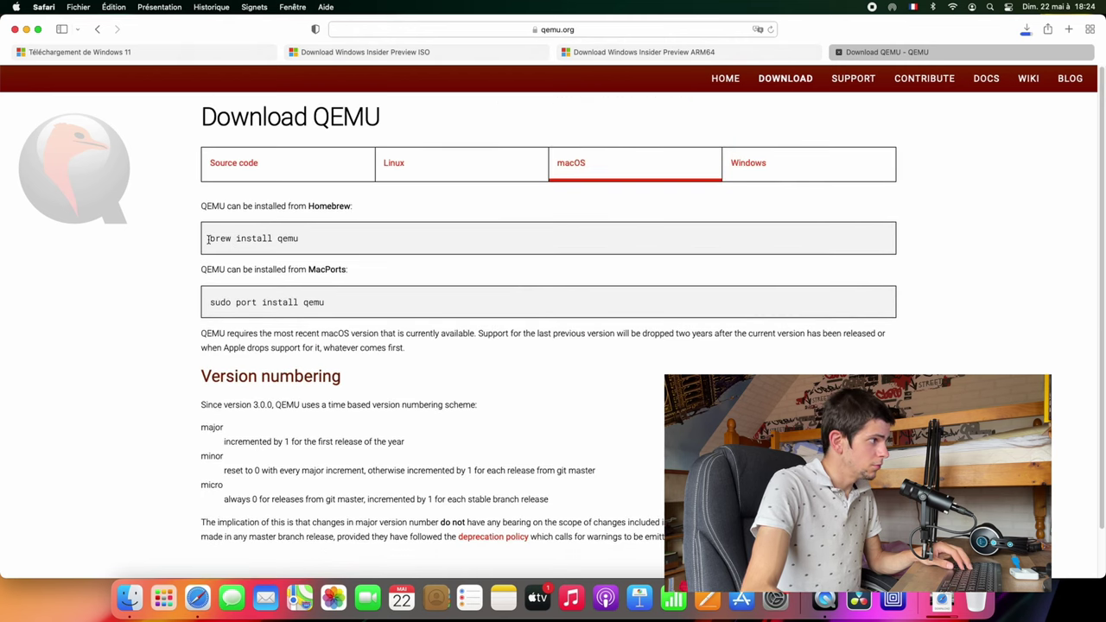
left_click_drag(208, 239, 287, 241)
left_click(286, 258)
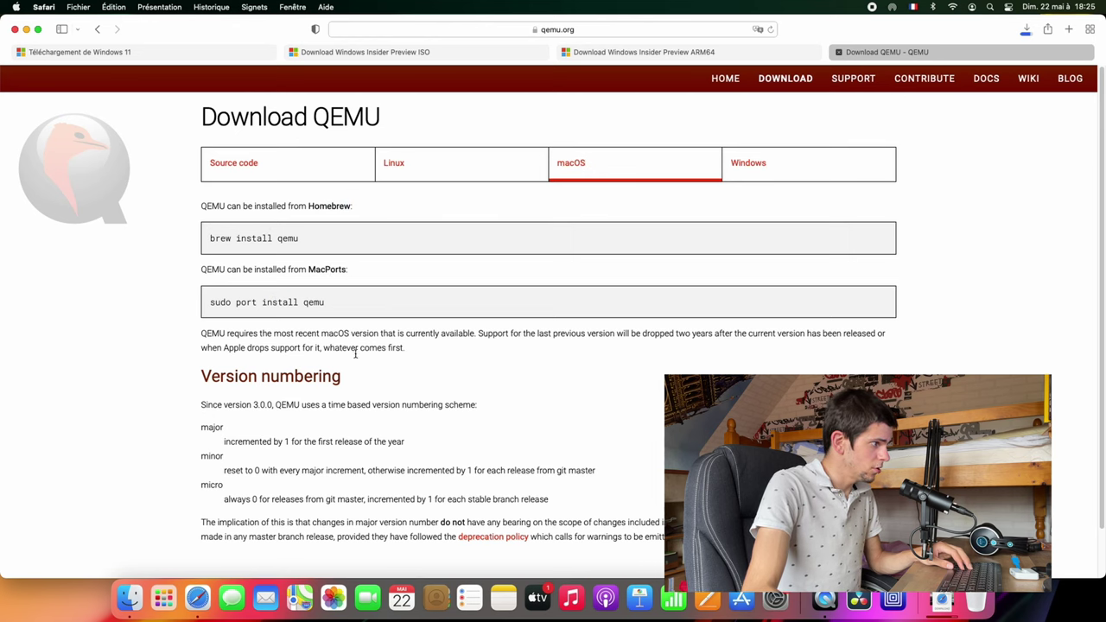
scroll(370, 388, "down", 2)
scroll(447, 375, "up", 2)
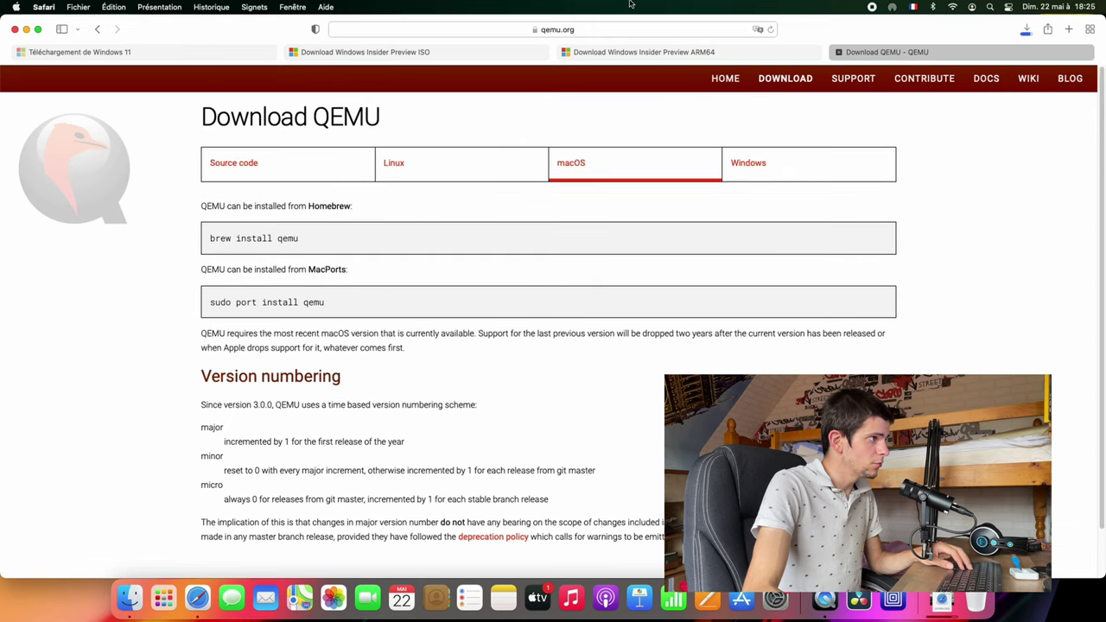
Step: Go back from the QEMU site to the QEMU section of the UTM for Mac page
left_click(100, 31)
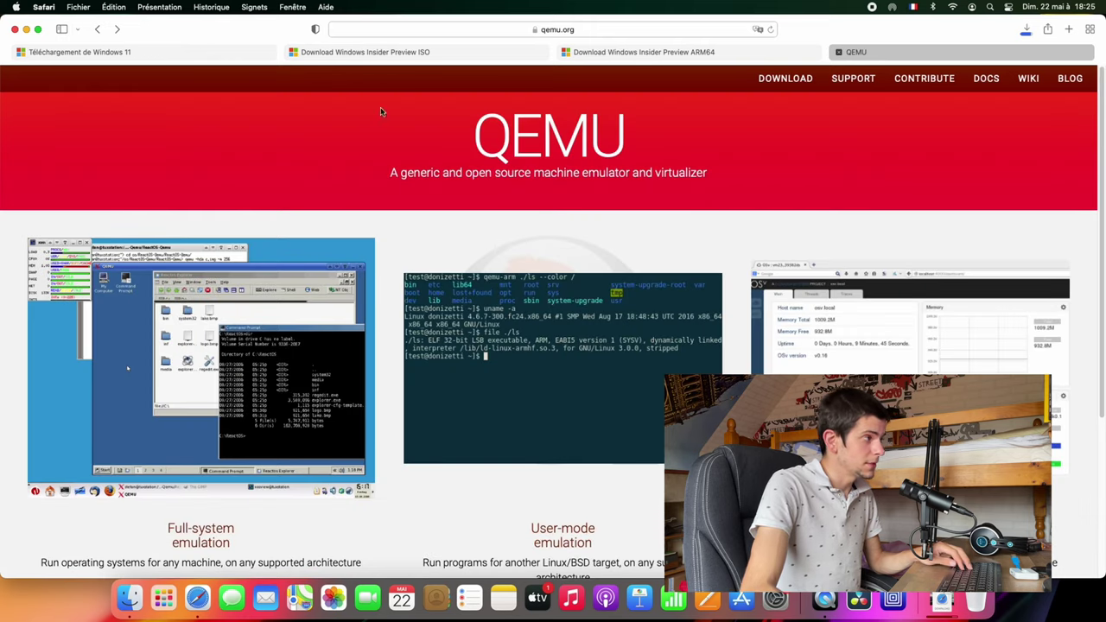
left_click(98, 30)
scroll(738, 284, "down", 2)
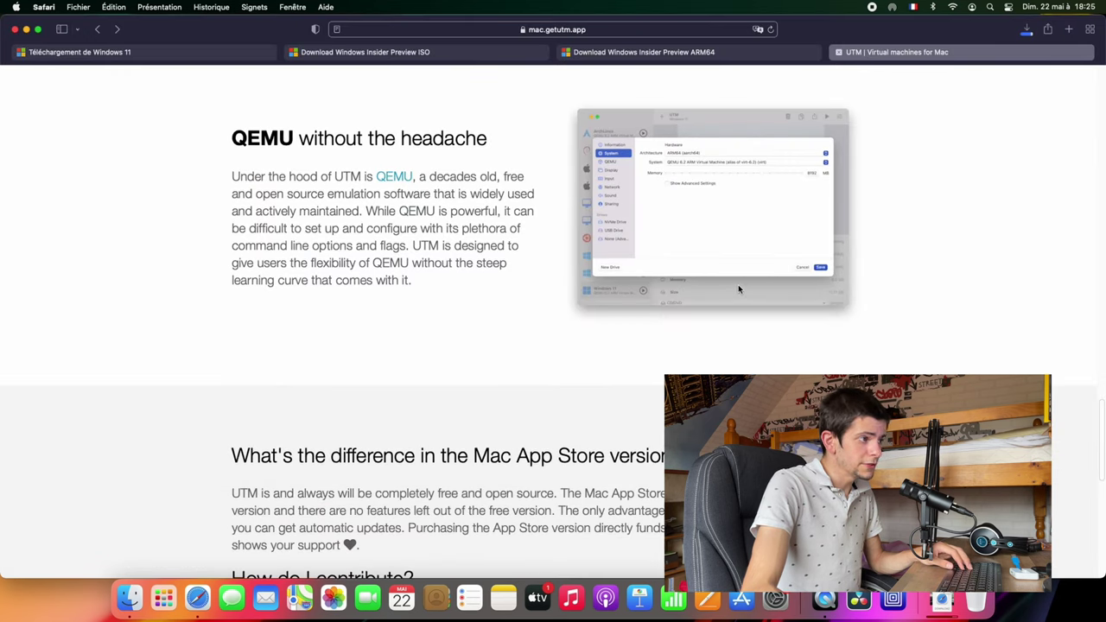
Step: Download UTM from the UTM for Mac page without using the Mac App Store, and open the downloaded UTM-2.dmg
scroll(734, 284, "up", 5)
scroll(734, 292, "up", 10)
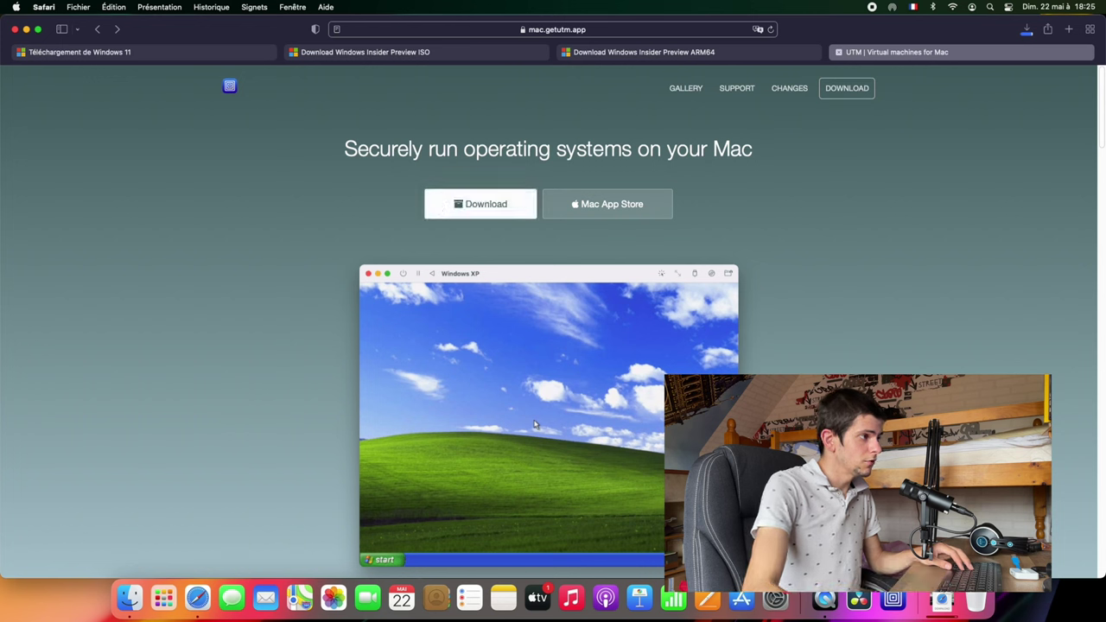
left_click(467, 209)
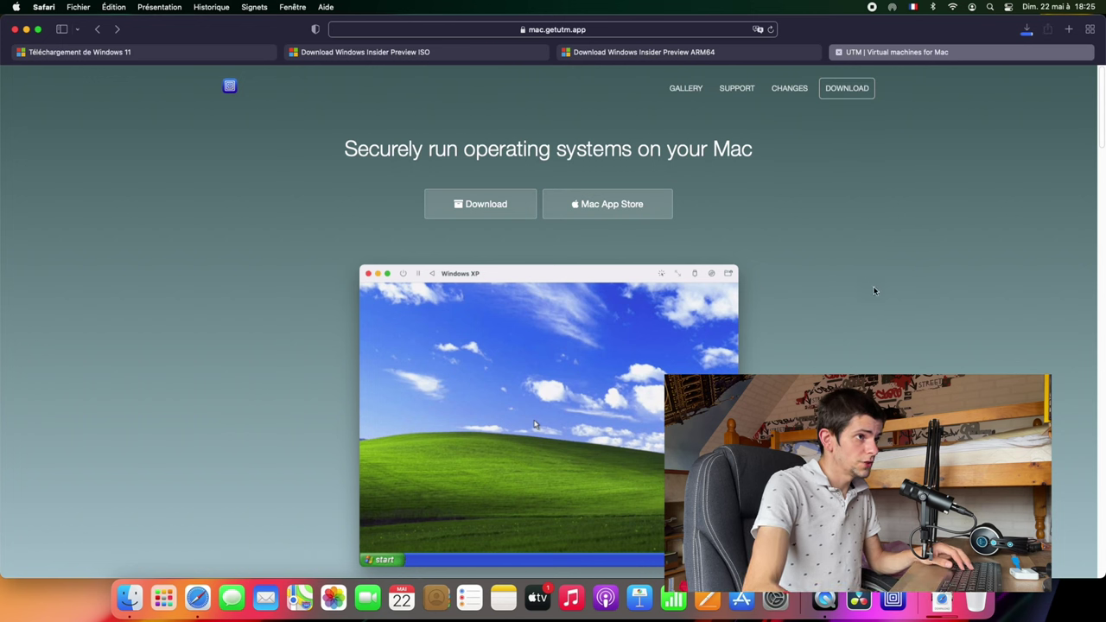
left_click(1027, 29)
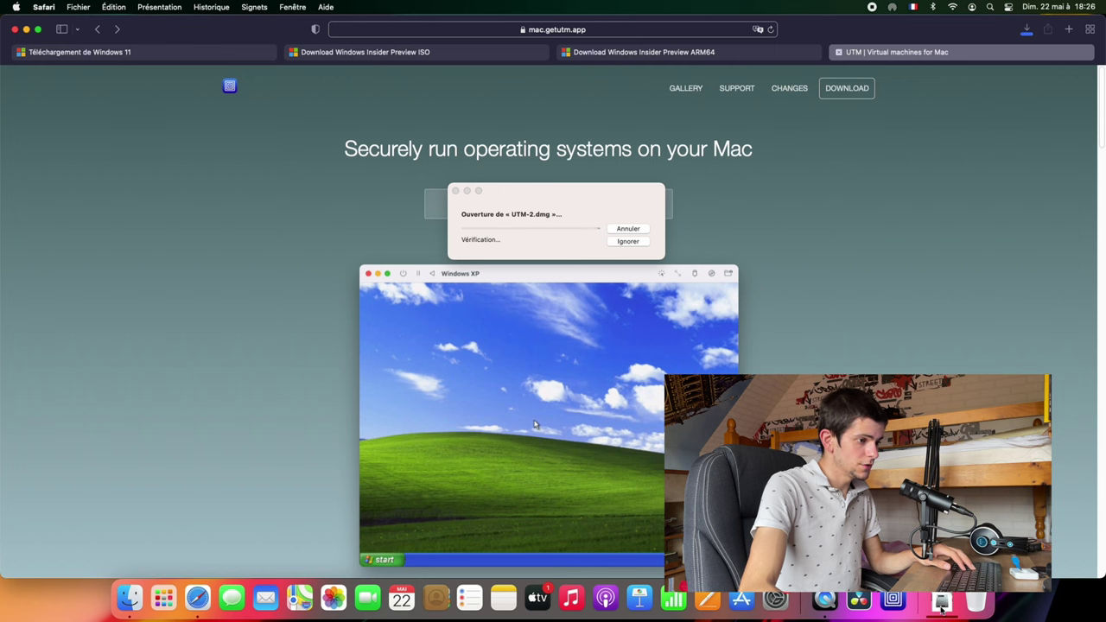
Step: Select the UTM app in the opened disk image, close the disk image window and switch to the UTM application
left_click(941, 604)
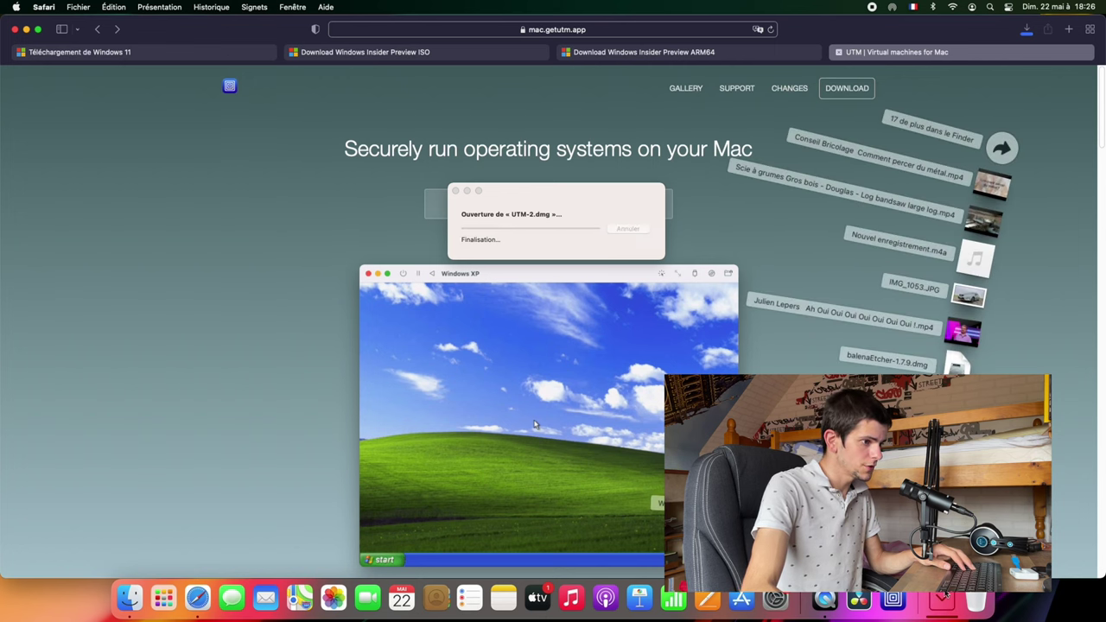
left_click_drag(210, 331, 374, 175)
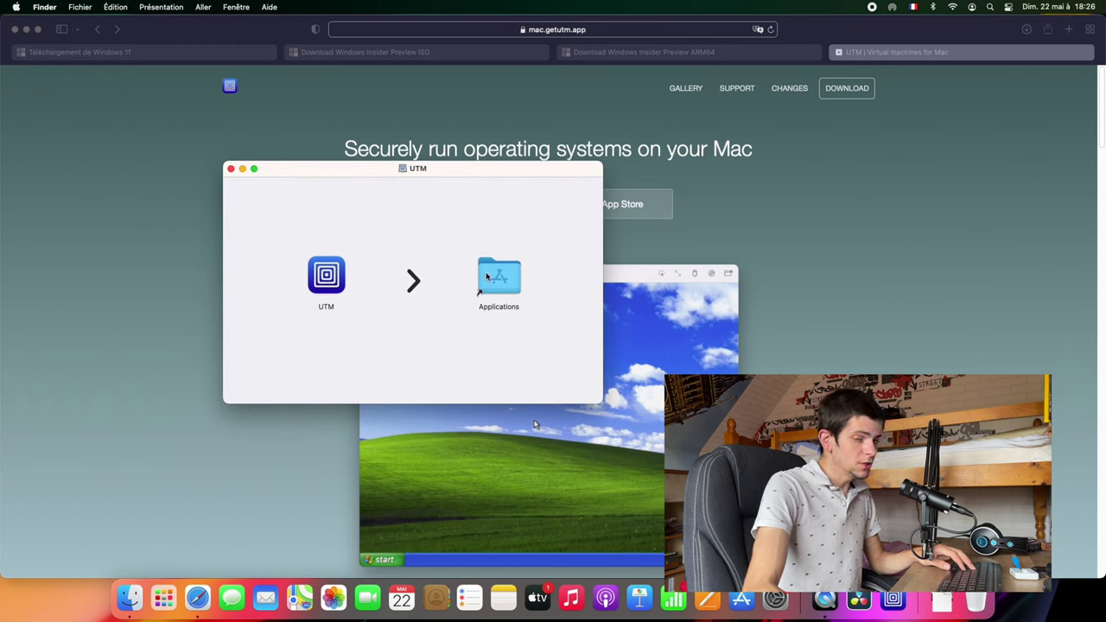
mouse_move(333, 285)
left_mouse_down()
mouse_move(428, 338)
mouse_move(509, 276)
mouse_move(421, 321)
mouse_move(690, 338)
mouse_move(261, 316)
mouse_move(278, 284)
mouse_move(335, 283)
left_mouse_up()
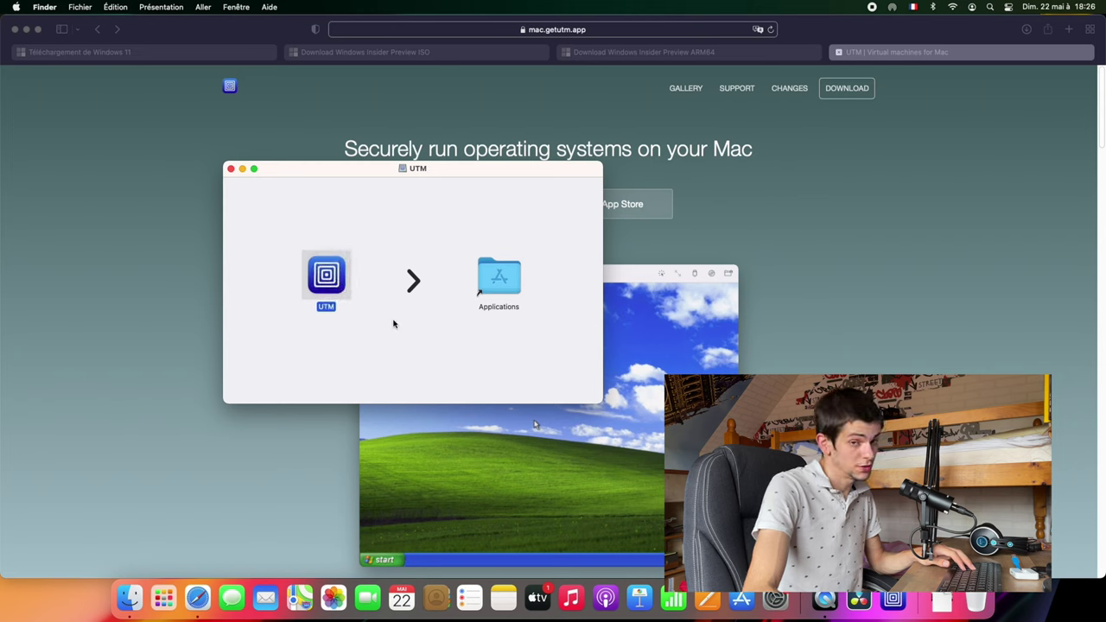
left_click(469, 343)
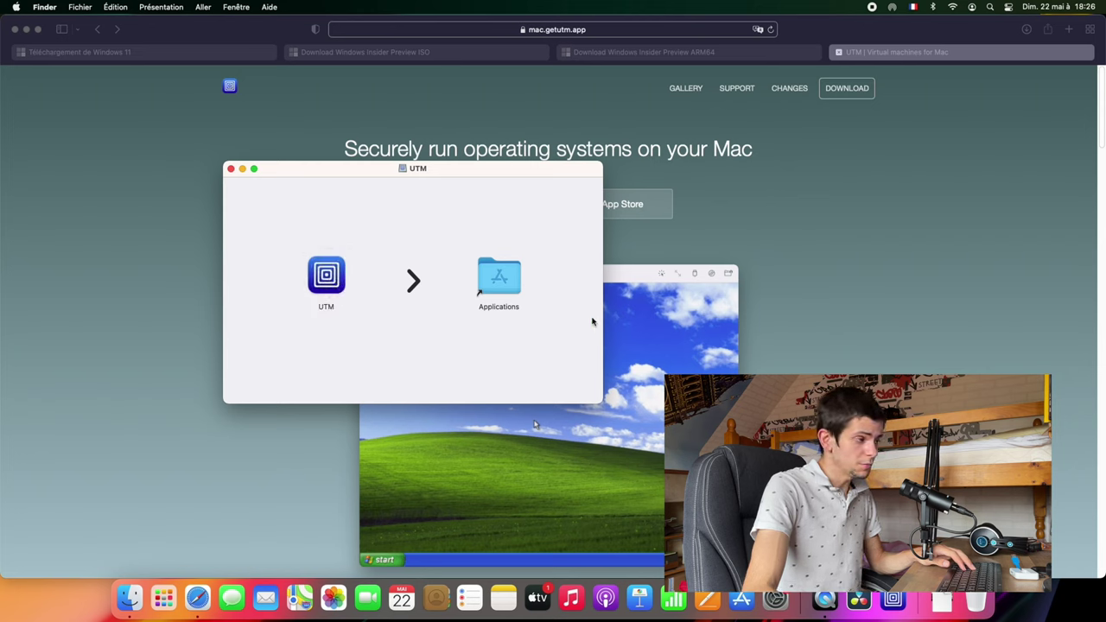
left_click(232, 169)
left_click(808, 155)
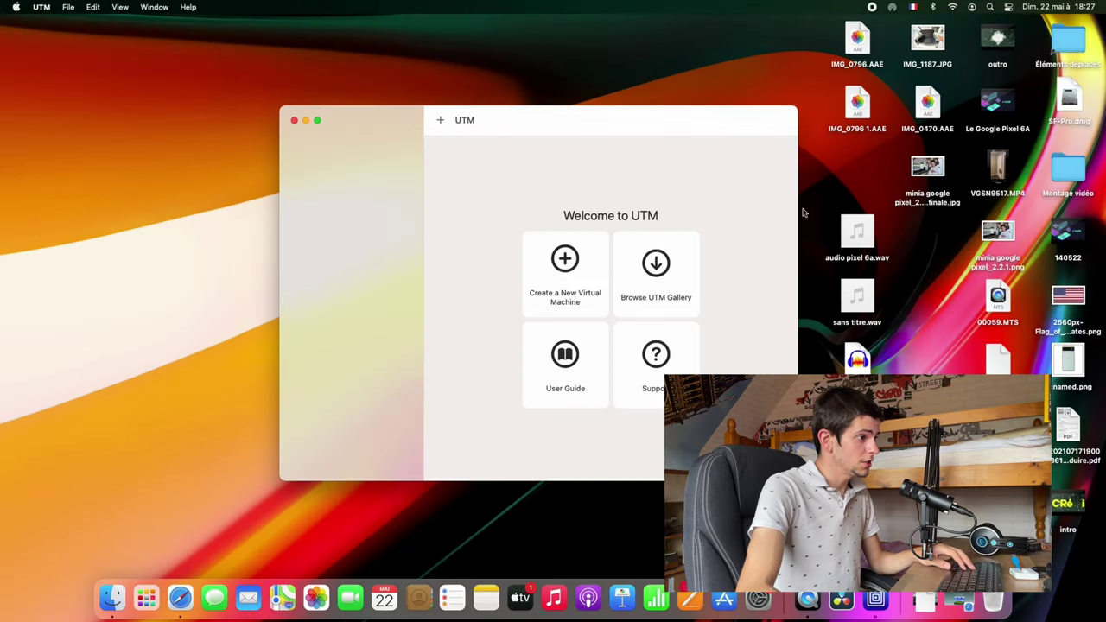
Step: Start creating a new virtual machine and look through the prebuilt systems offered in the UTM Gallery
left_click(570, 268)
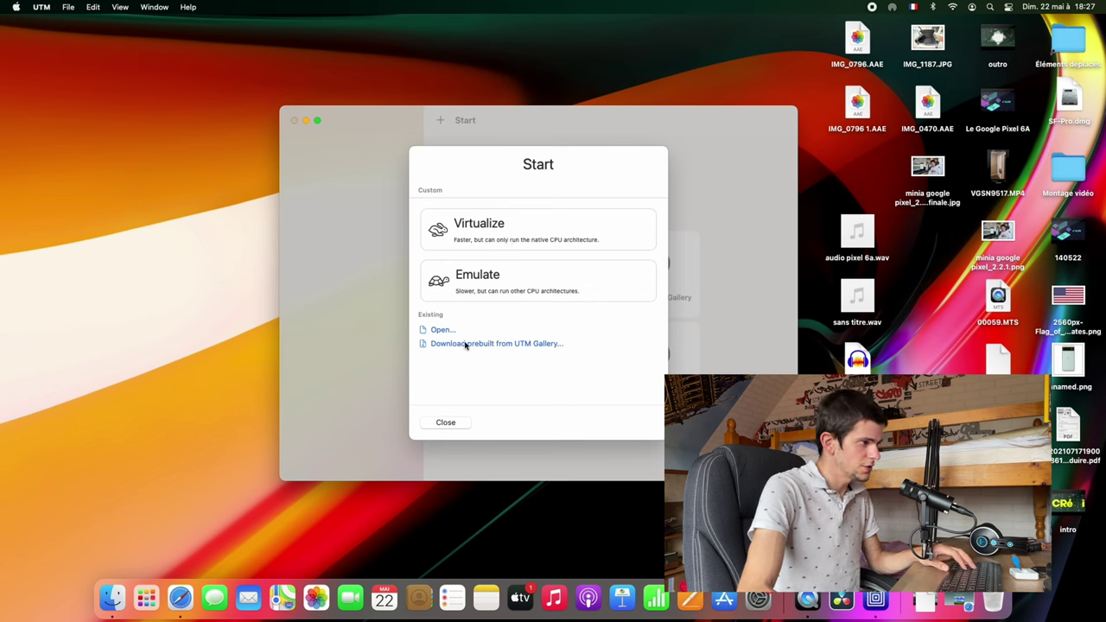
left_click(539, 344)
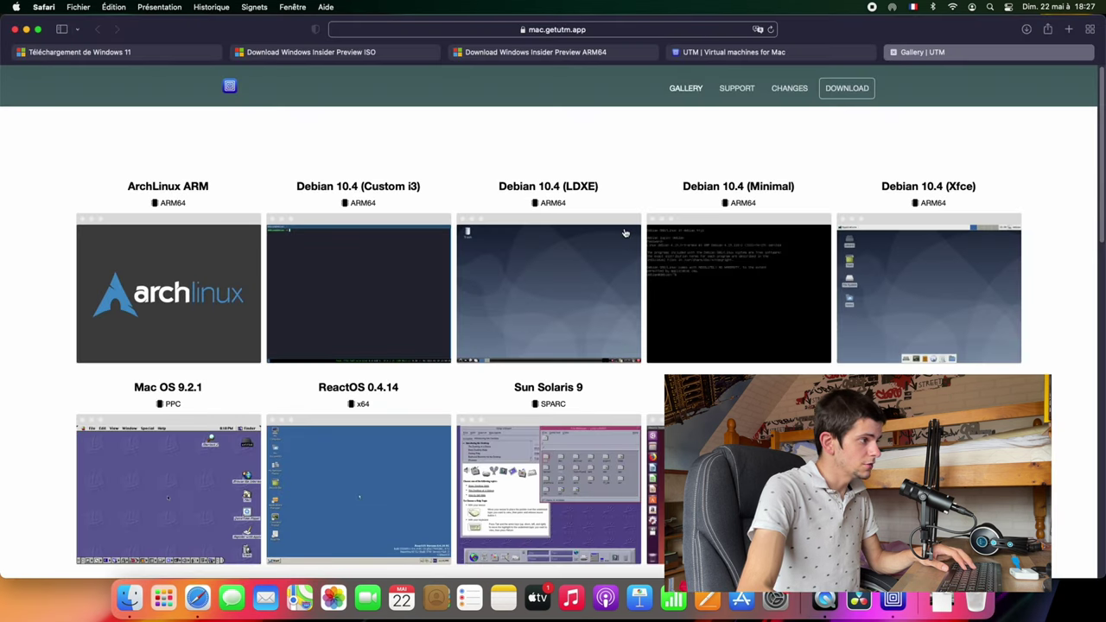
scroll(660, 259, "down", 2)
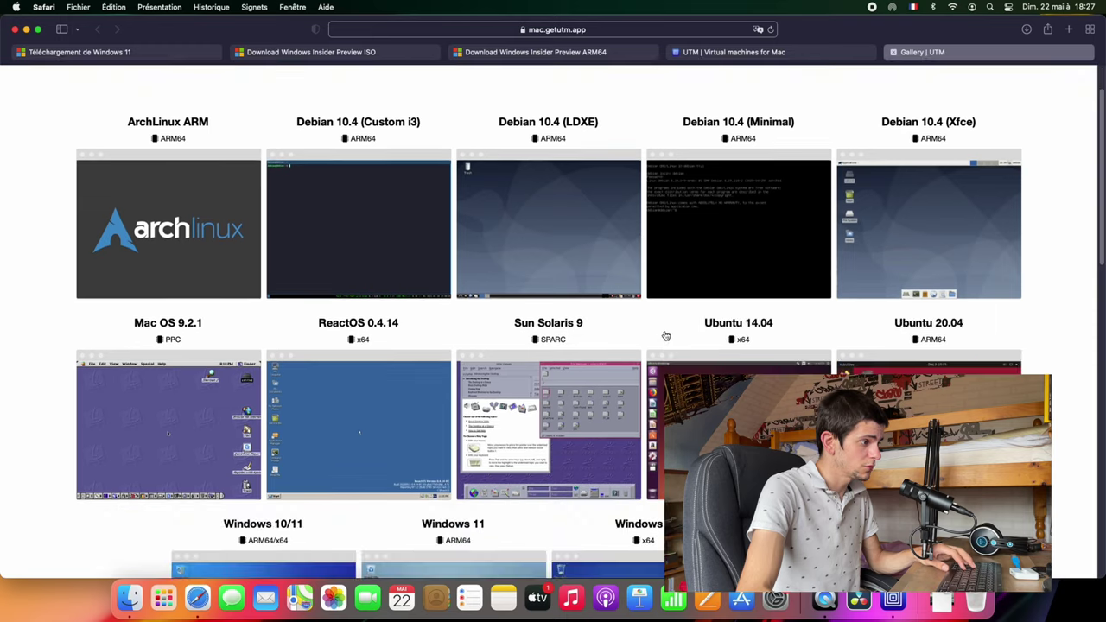
scroll(570, 363, "down", 4)
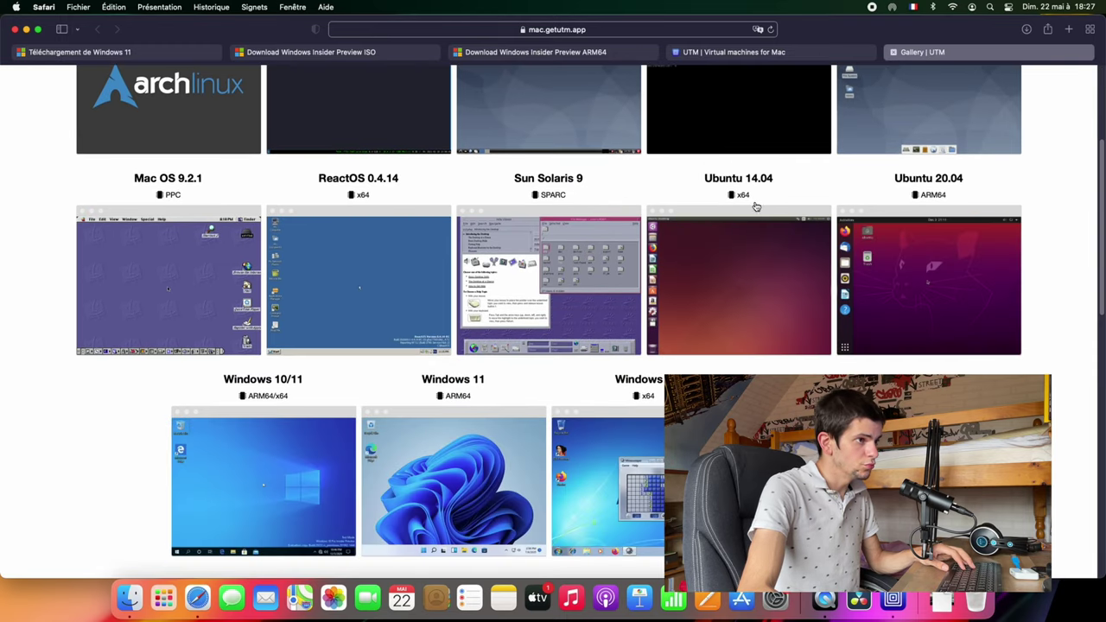
scroll(639, 341, "down", 1)
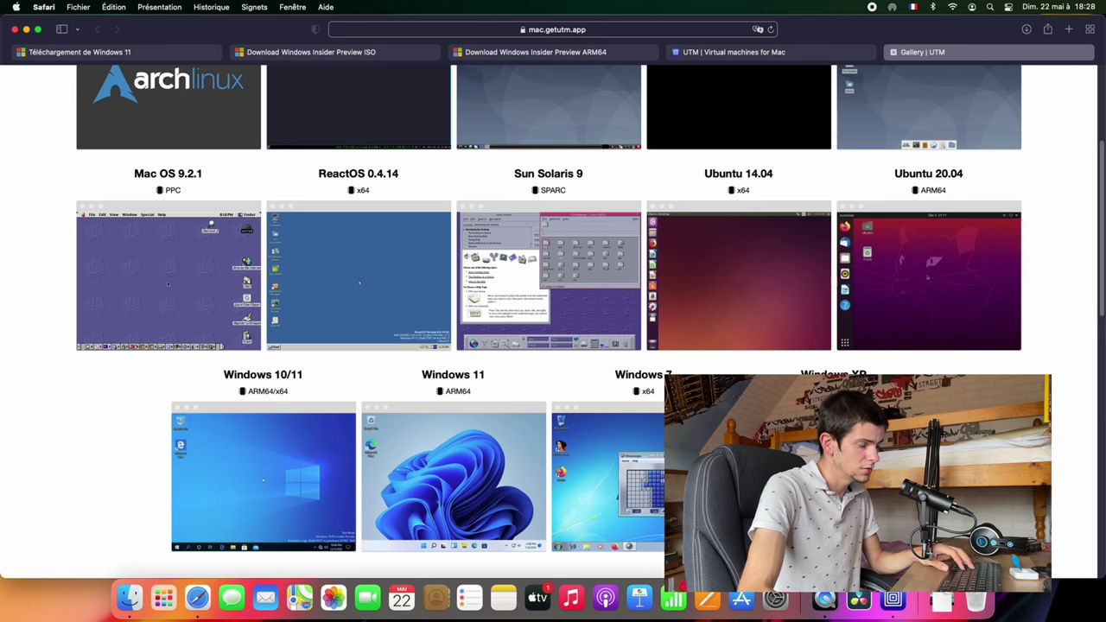
scroll(552, 311, "down", 5)
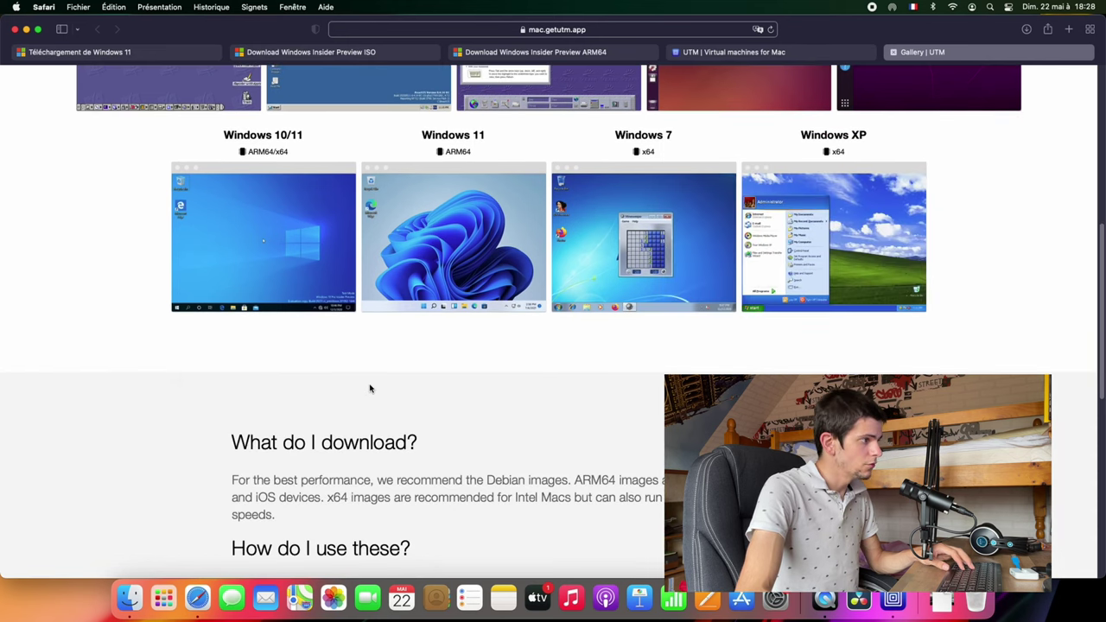
scroll(372, 384, "up", 10)
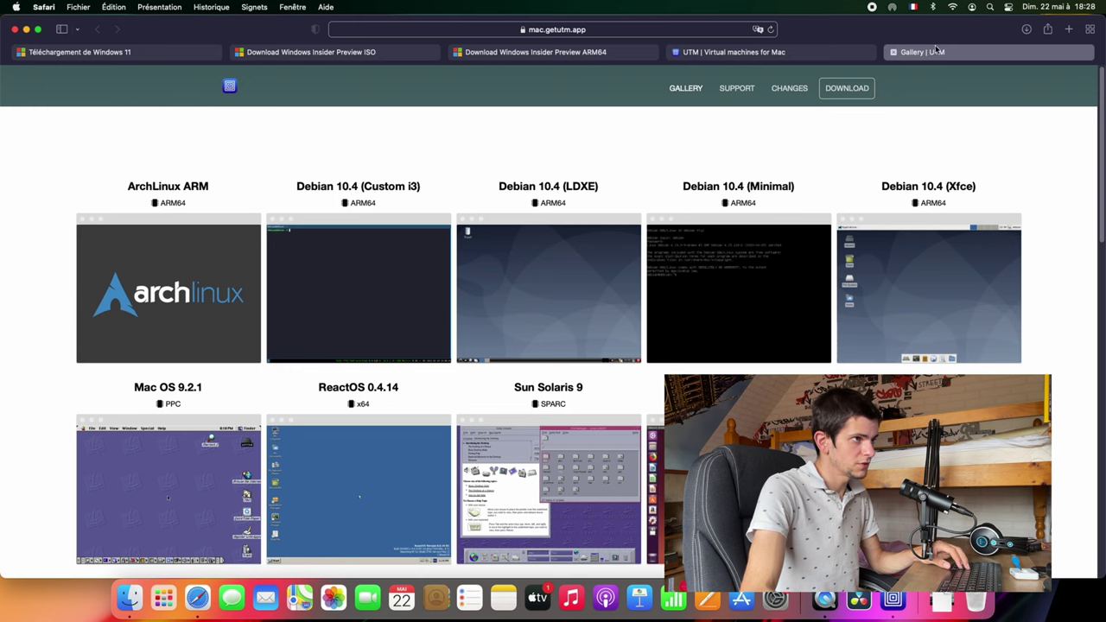
left_click(26, 29)
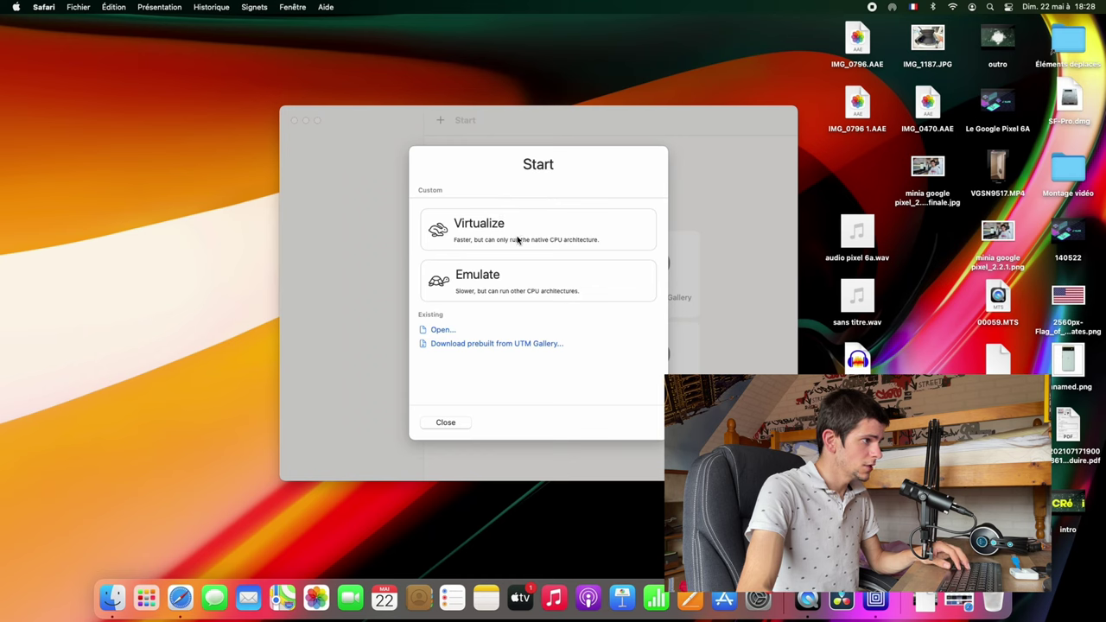
Step: Set the new virtual machine to use virtualization with the preconfigured Windows operating system
left_click(579, 240)
left_click(539, 228)
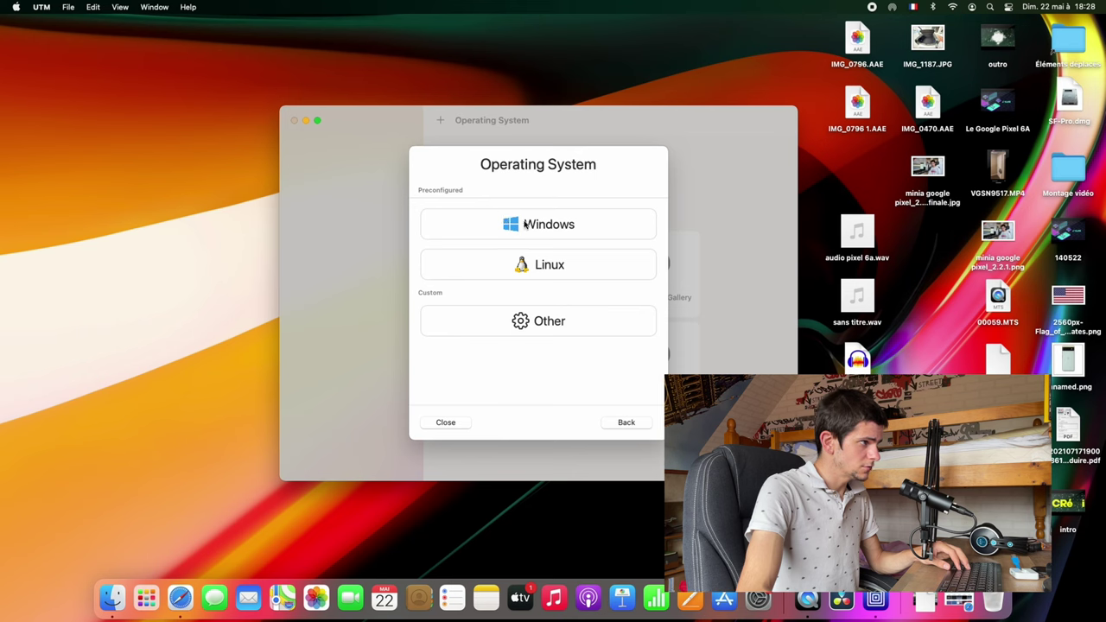
left_click(523, 227)
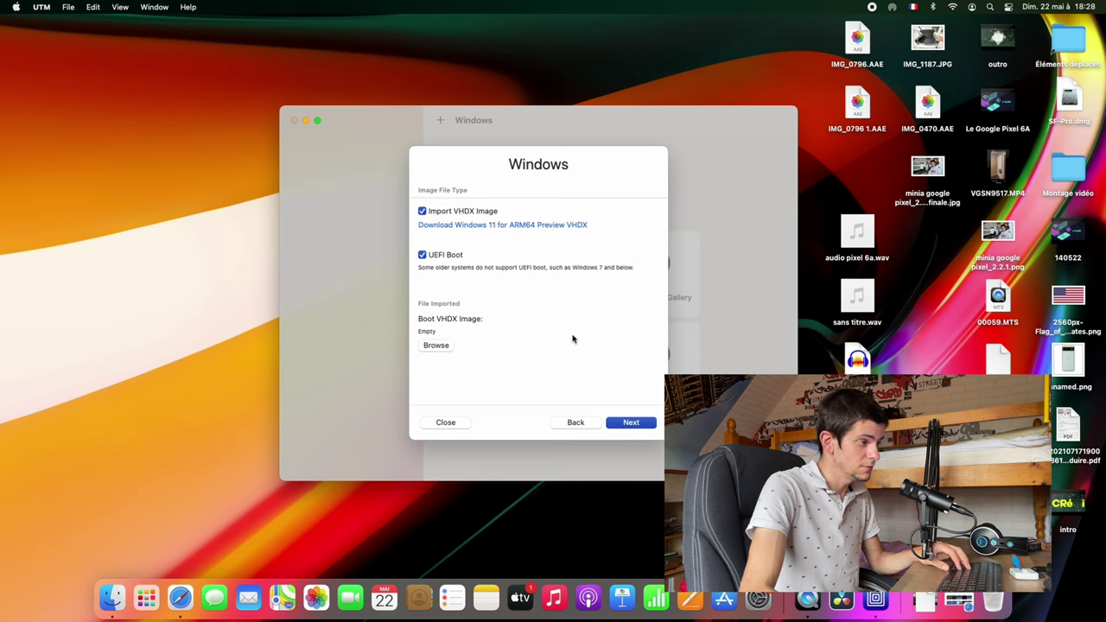
Step: Import Windows11_InsiderPreview_Client_ARM64_en-us_22598.VHDX from the Downloads folder as the boot VHDX image, keeping UEFI Boot enabled
left_click(446, 349)
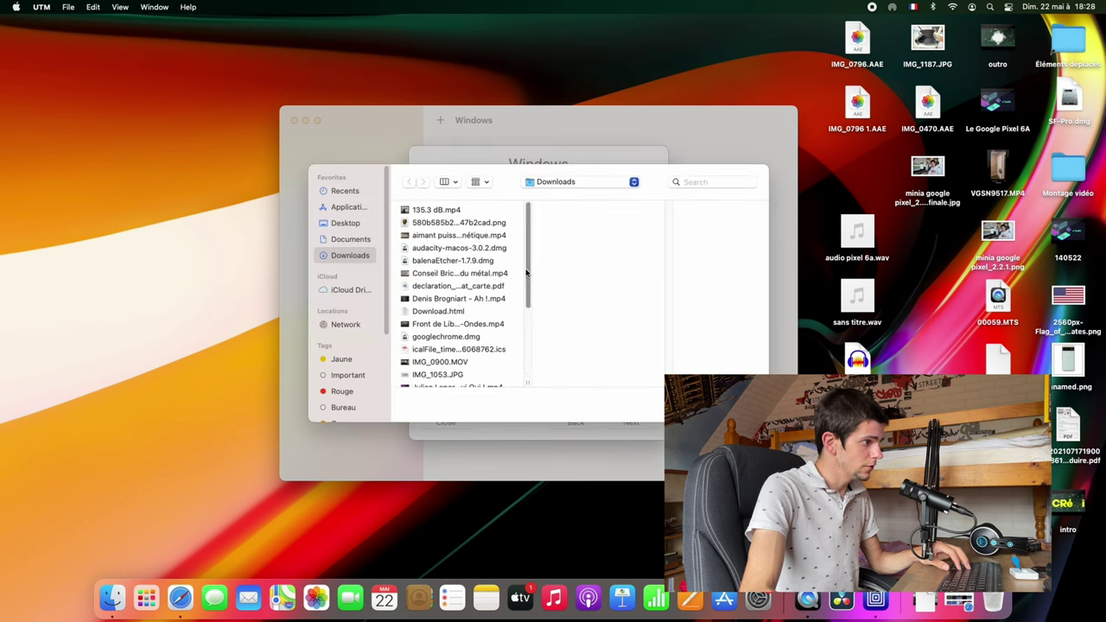
scroll(531, 345, "down", 10)
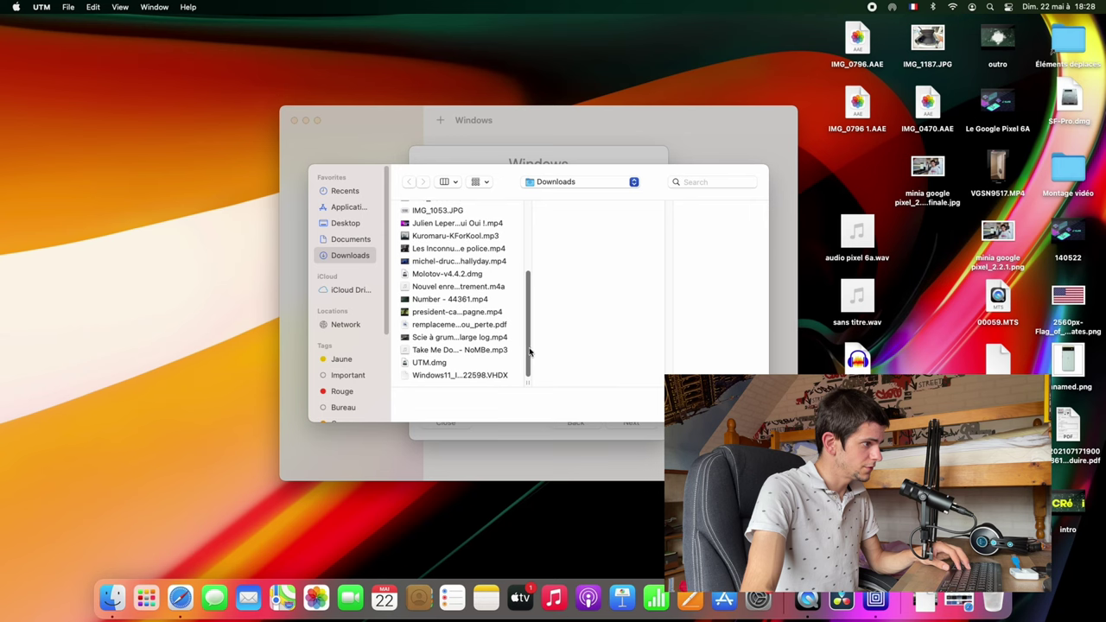
left_click(490, 378)
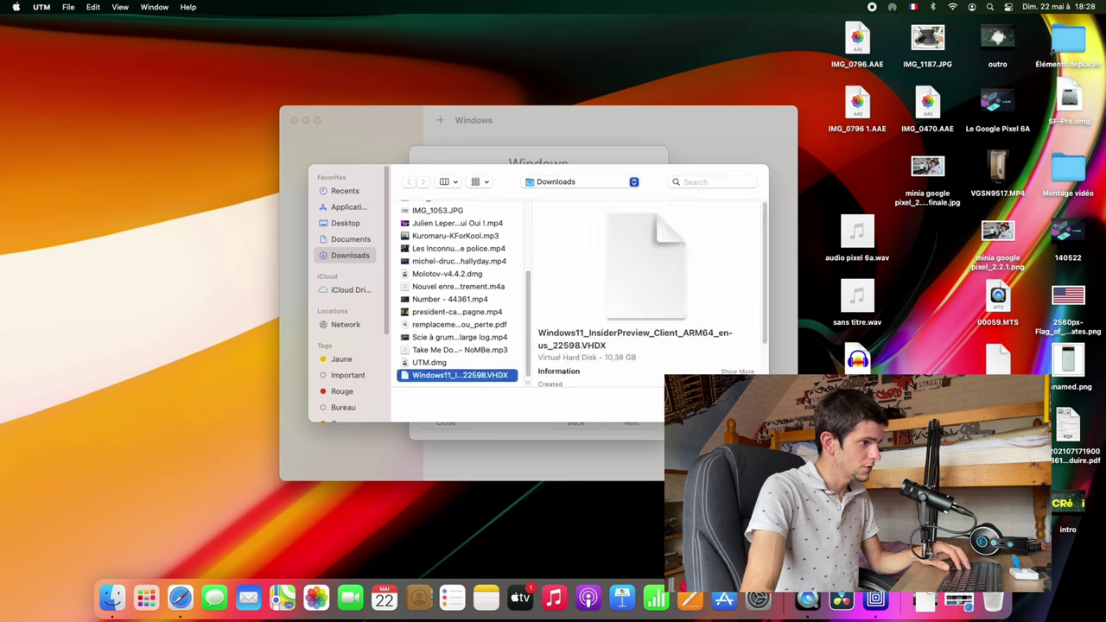
key("Return")
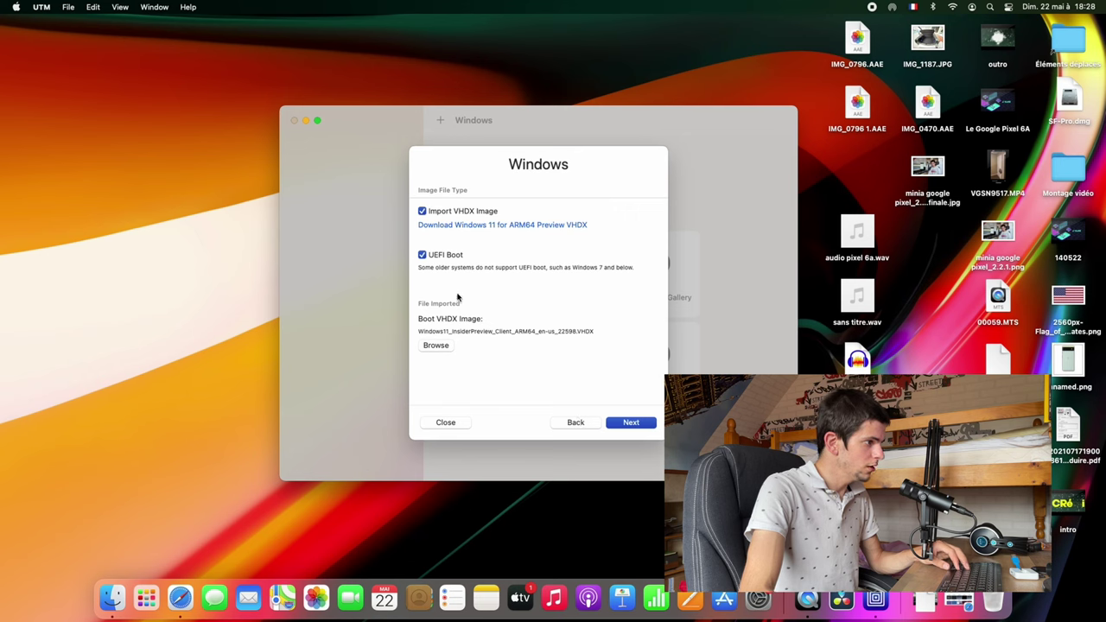
left_click(632, 423)
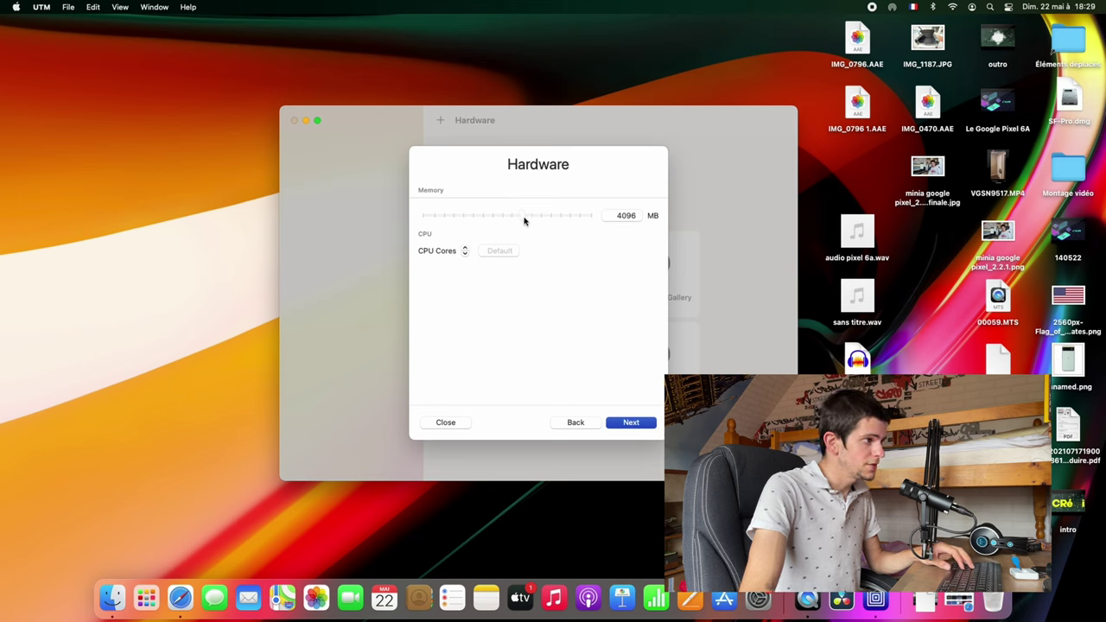
Step: Set the virtual machine's memory to 6144 MB and its CPU cores to 4, leaving the shared directory empty
left_click_drag(522, 219, 531, 221)
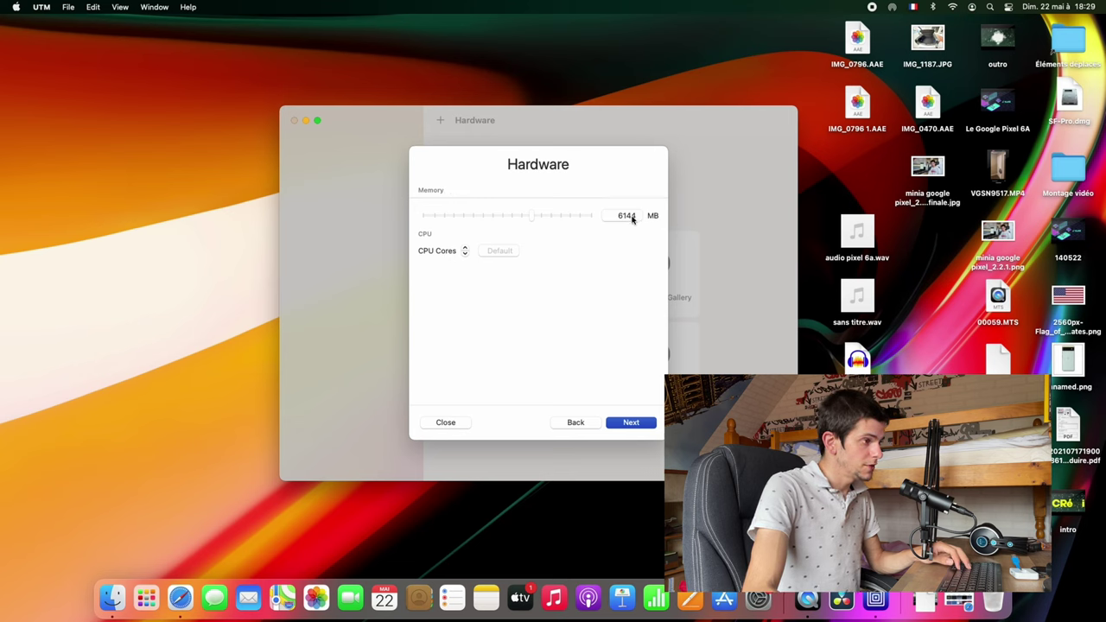
mouse_move(534, 219)
left_mouse_down()
mouse_move(594, 222)
mouse_move(514, 218)
mouse_move(530, 219)
left_mouse_up()
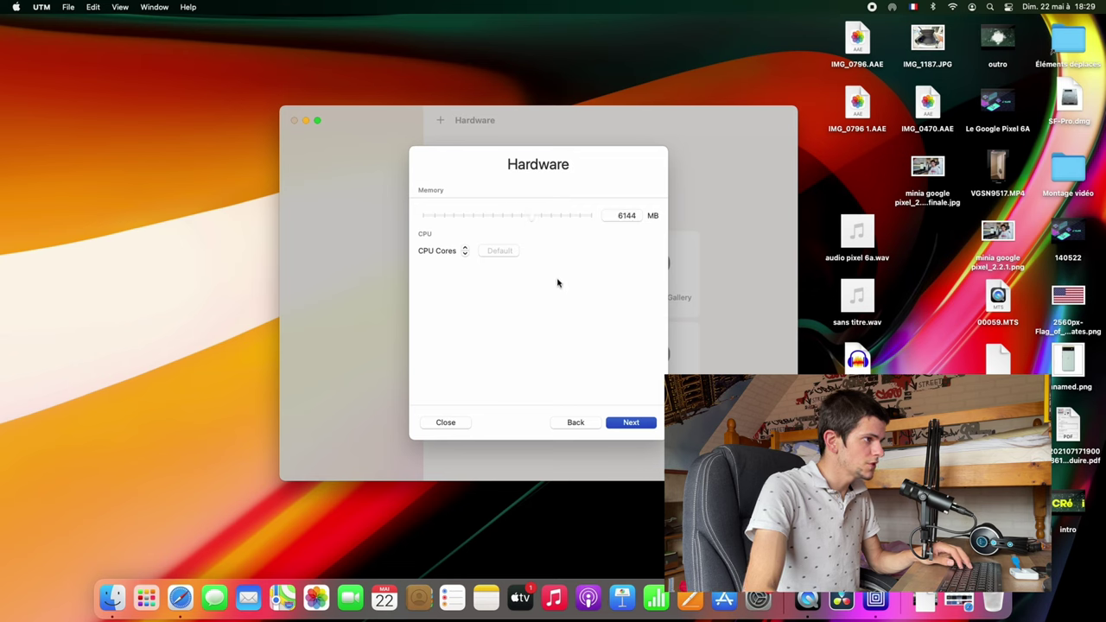
left_click(464, 247)
left_click(463, 248)
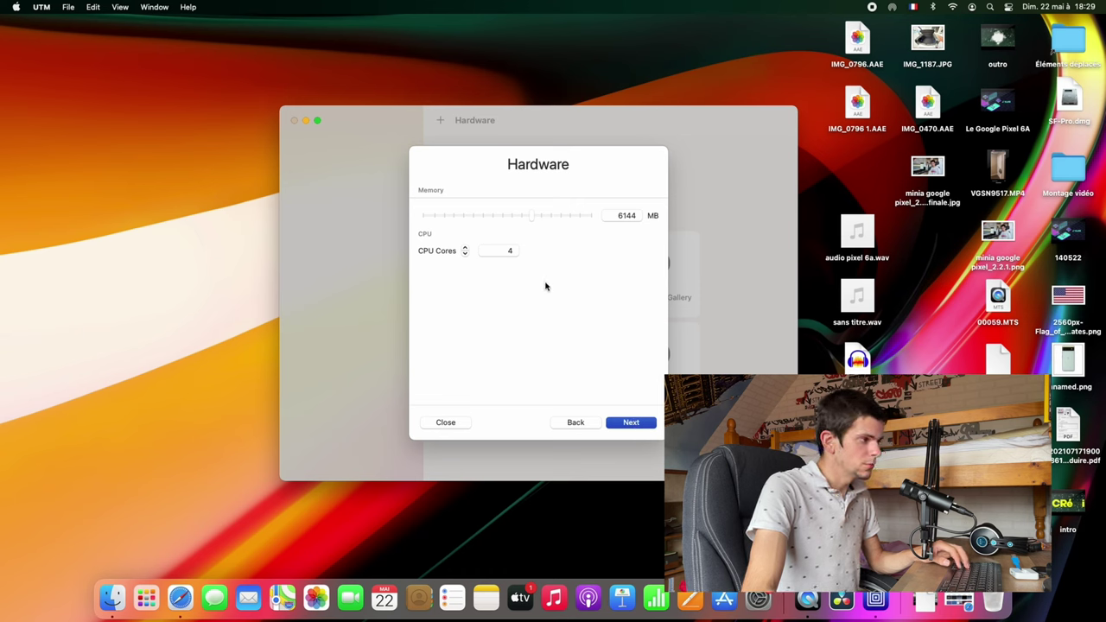
left_click(647, 421)
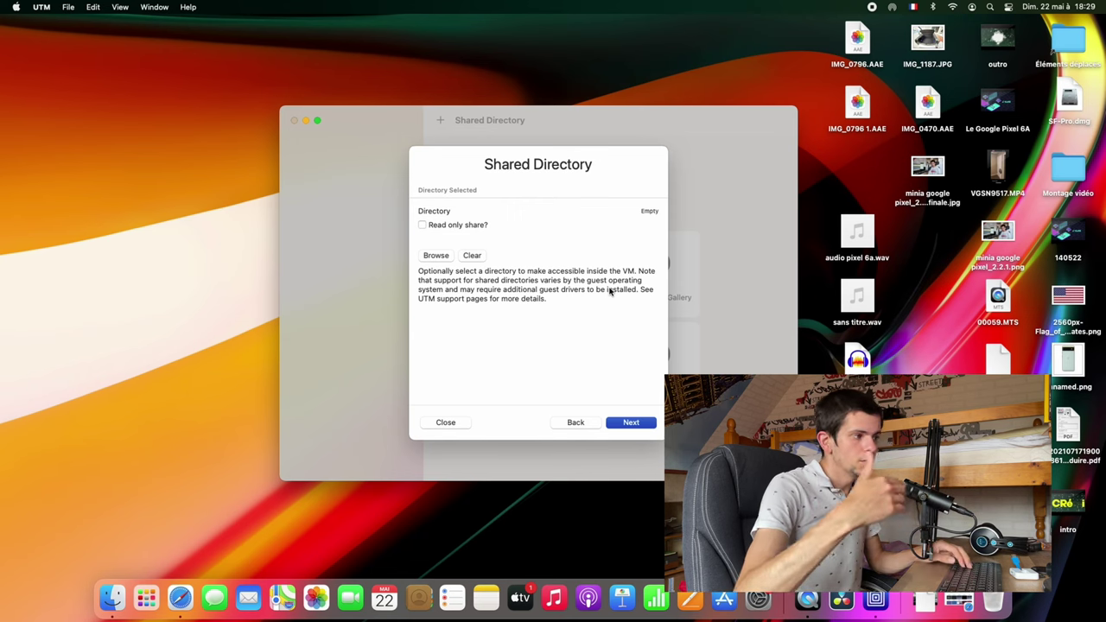
left_click(631, 423)
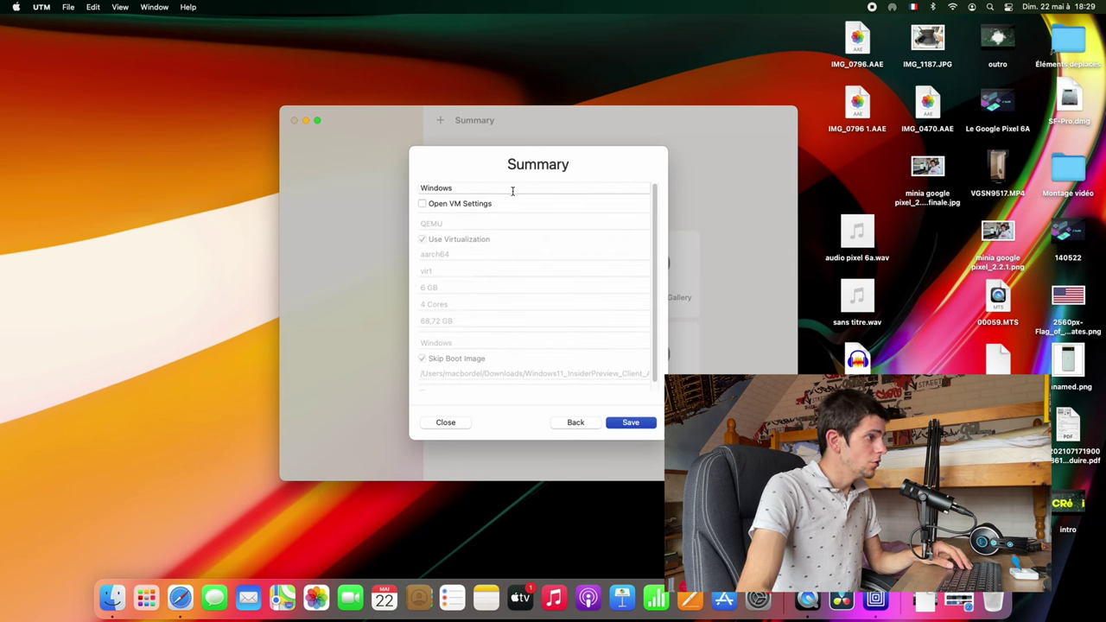
Step: Save the virtual machine under the name Windows 11 arm and start it
left_click(489, 187)
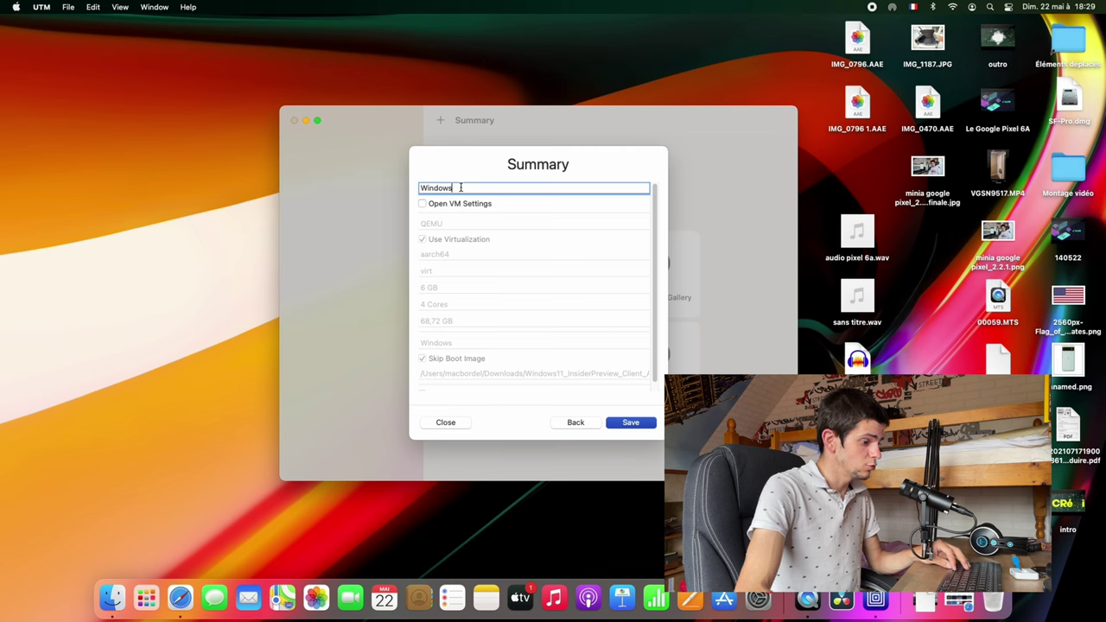
type("11")
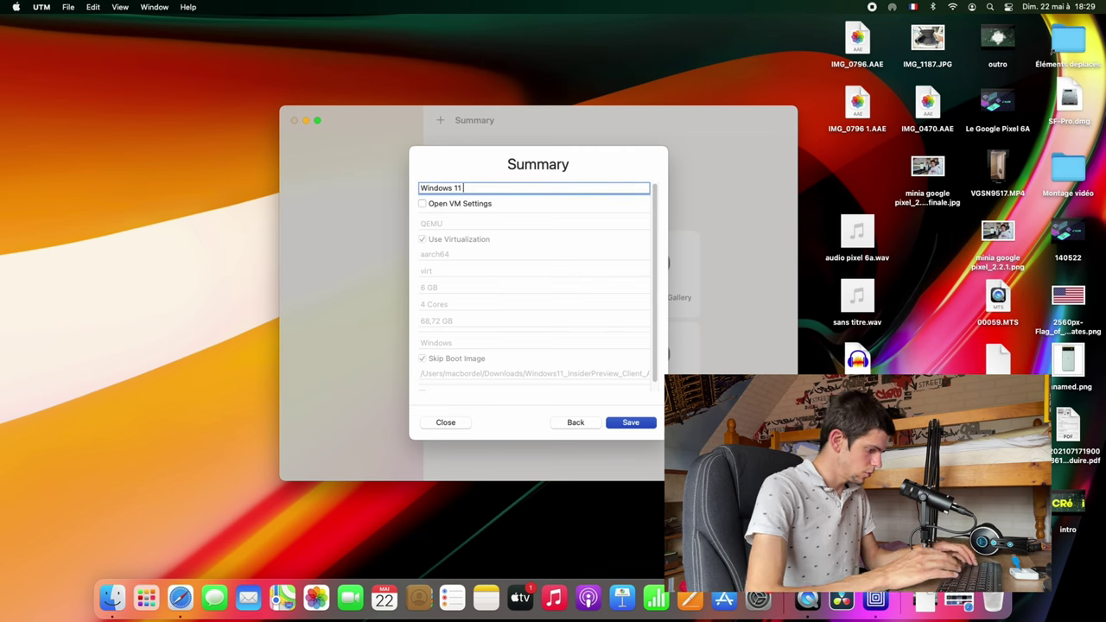
type(" arm")
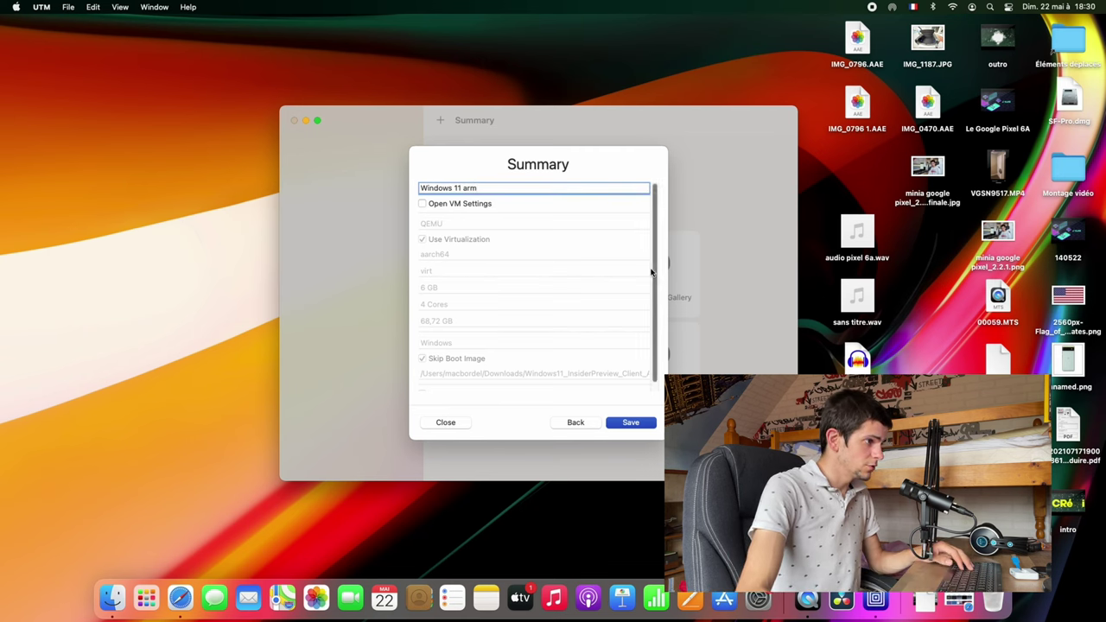
scroll(655, 271, "down", 2)
scroll(647, 250, "up", 2)
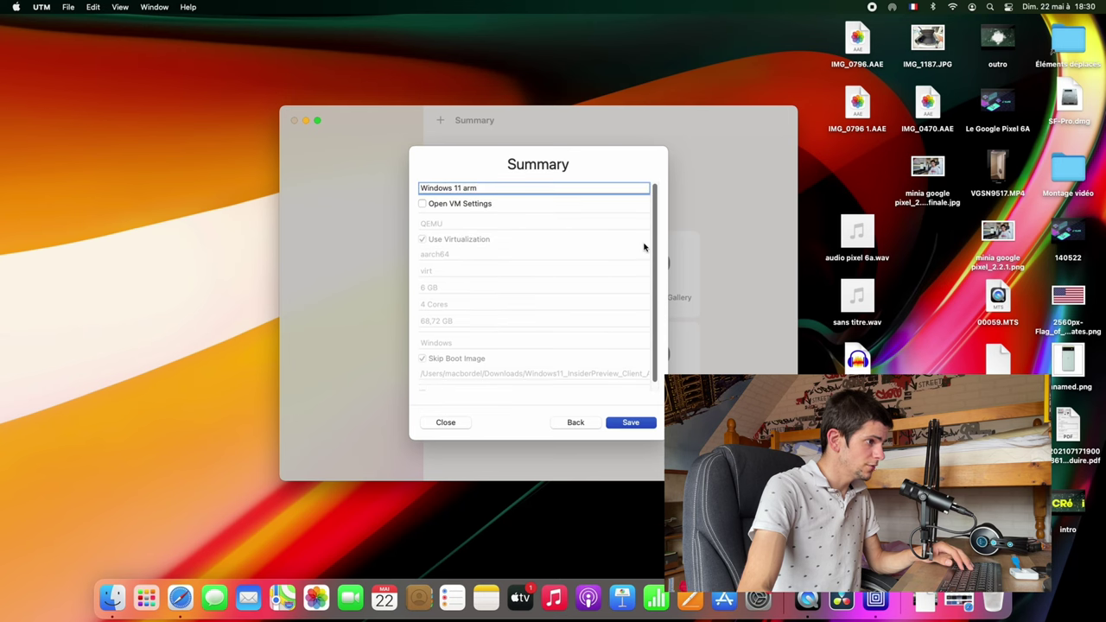
left_click(638, 428)
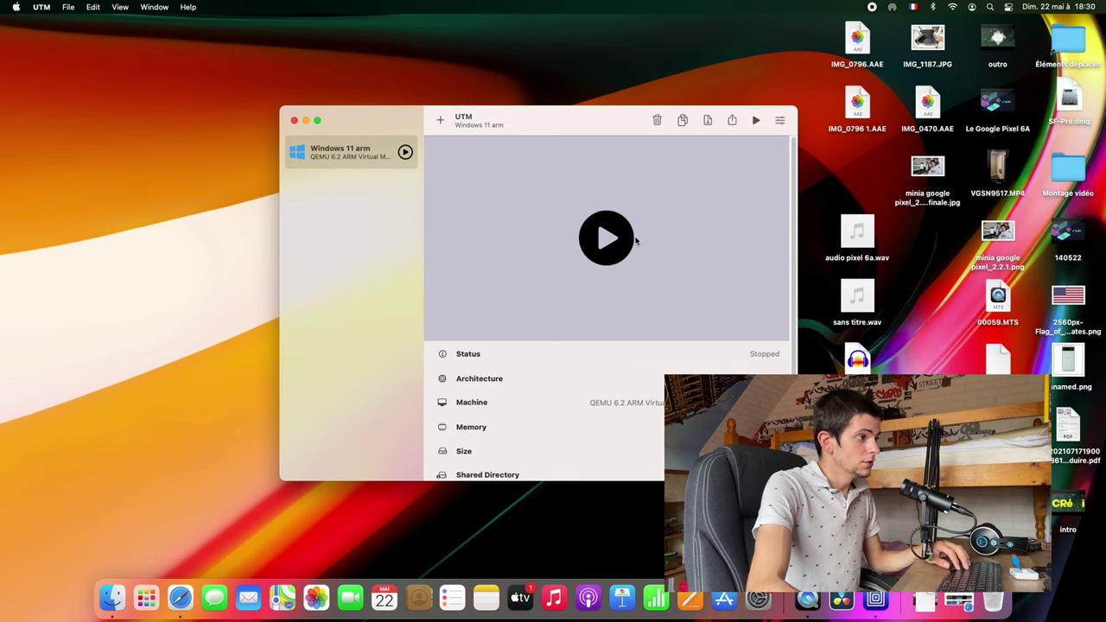
left_click(605, 242)
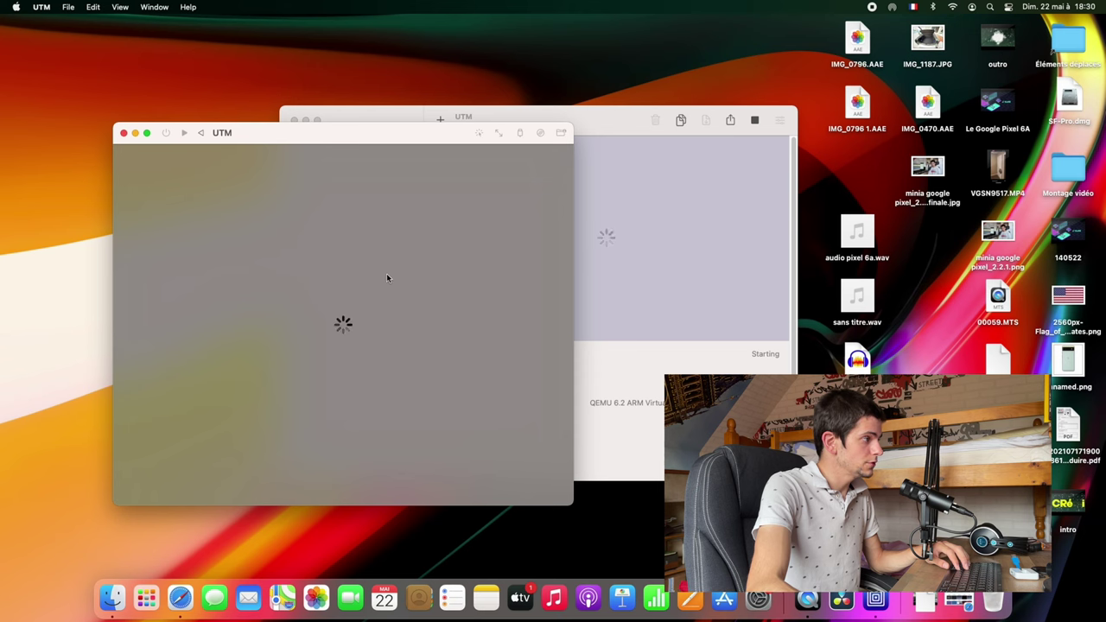